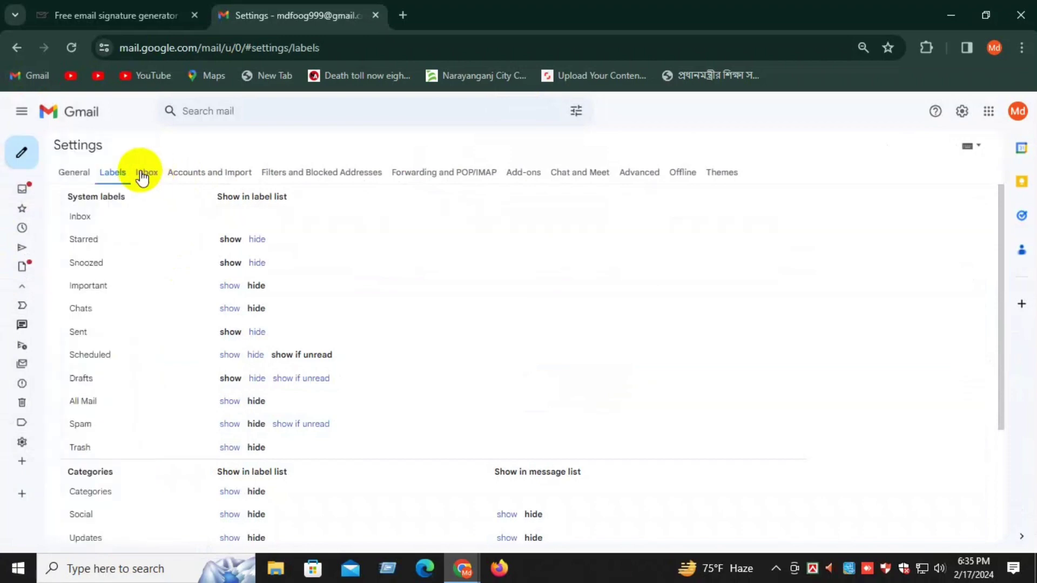
# Open the image picker of the signature editor in Gmail's General settings
pyautogui.click(77, 172)
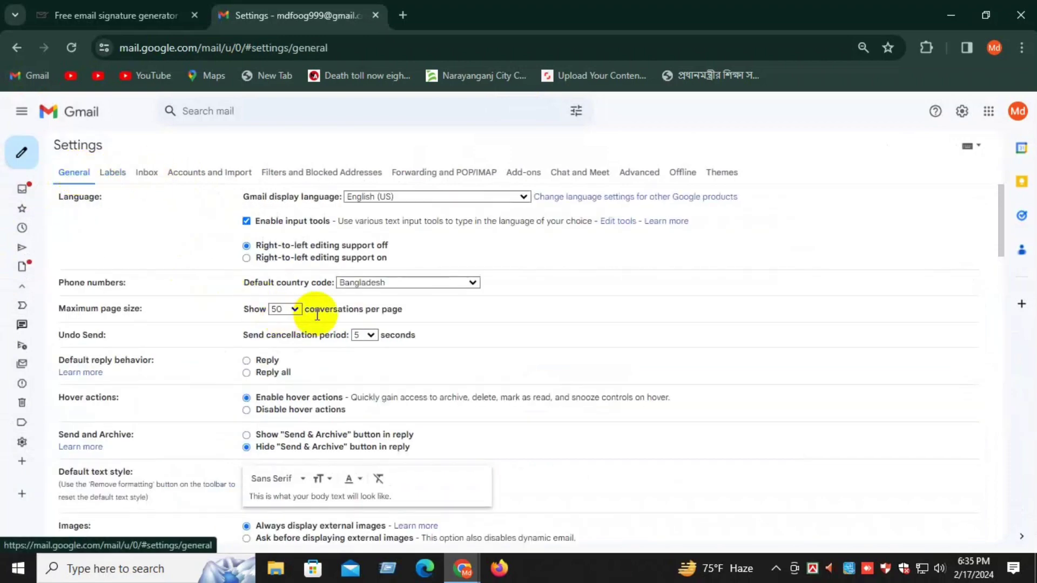
pyautogui.scroll(-15, 444, 328)
pyautogui.scroll(-10, 447, 366)
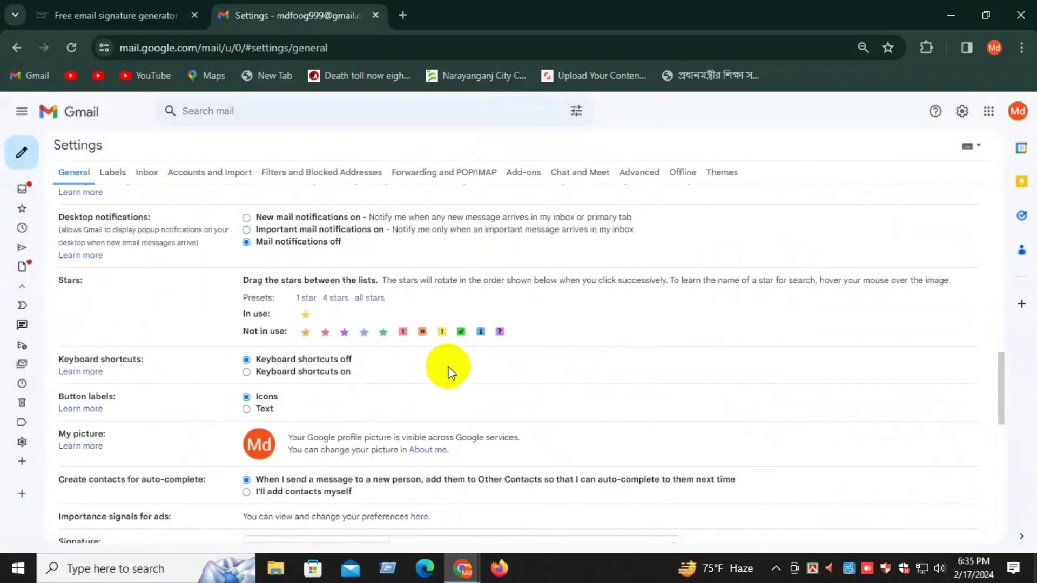
pyautogui.scroll(-4, 562, 281)
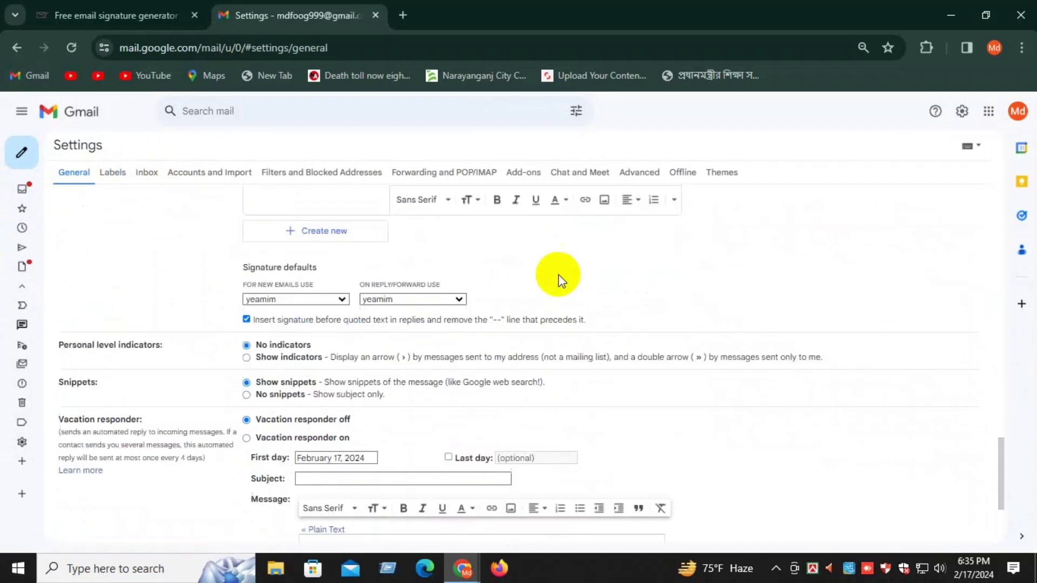
pyautogui.scroll(4, 556, 283)
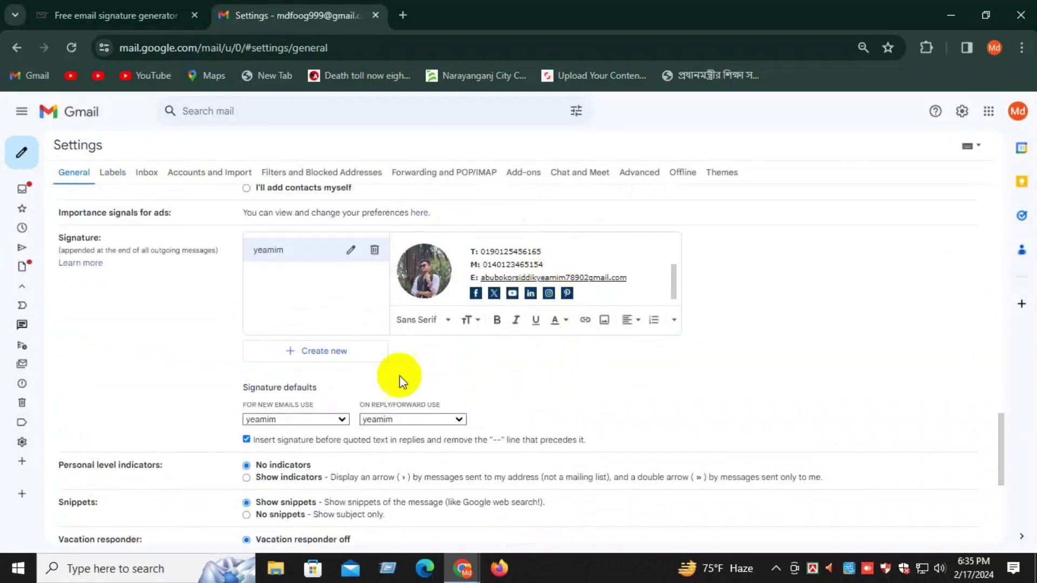
pyautogui.click(605, 321)
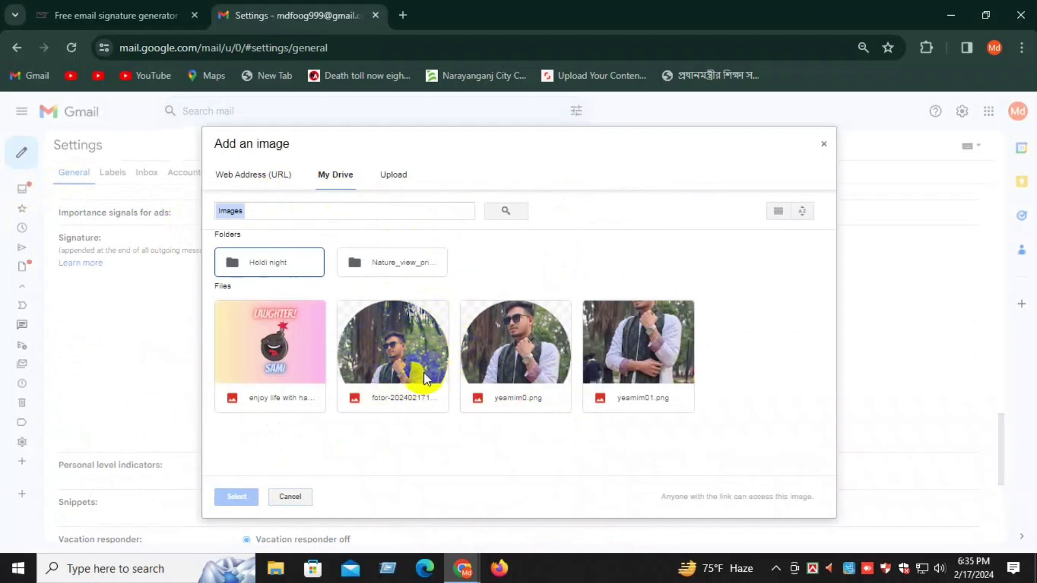
# Copy the image address of the last portrait photo among the My Drive files
pyautogui.click(646, 355)
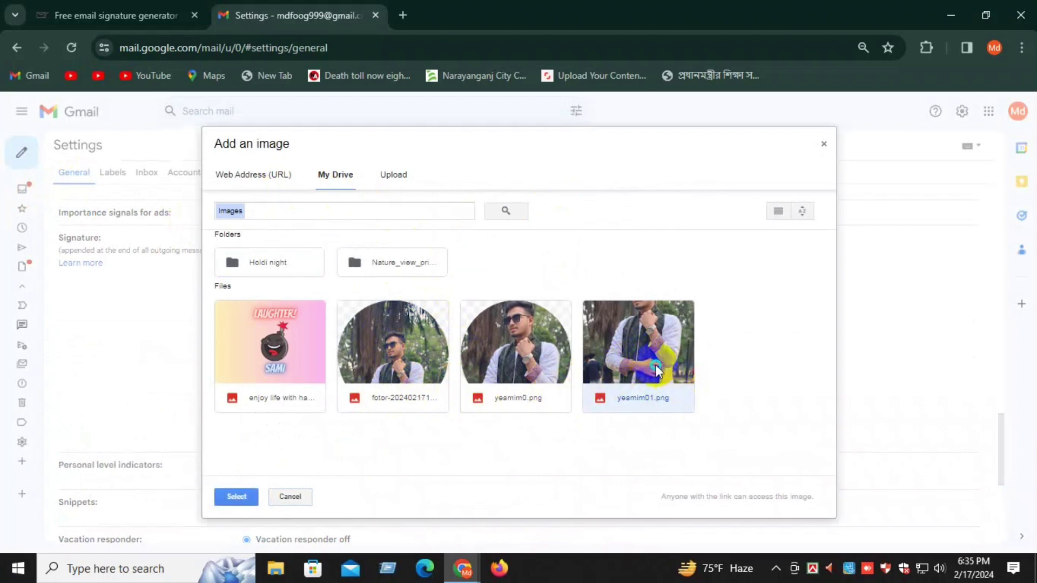
pyautogui.rightClick(648, 373)
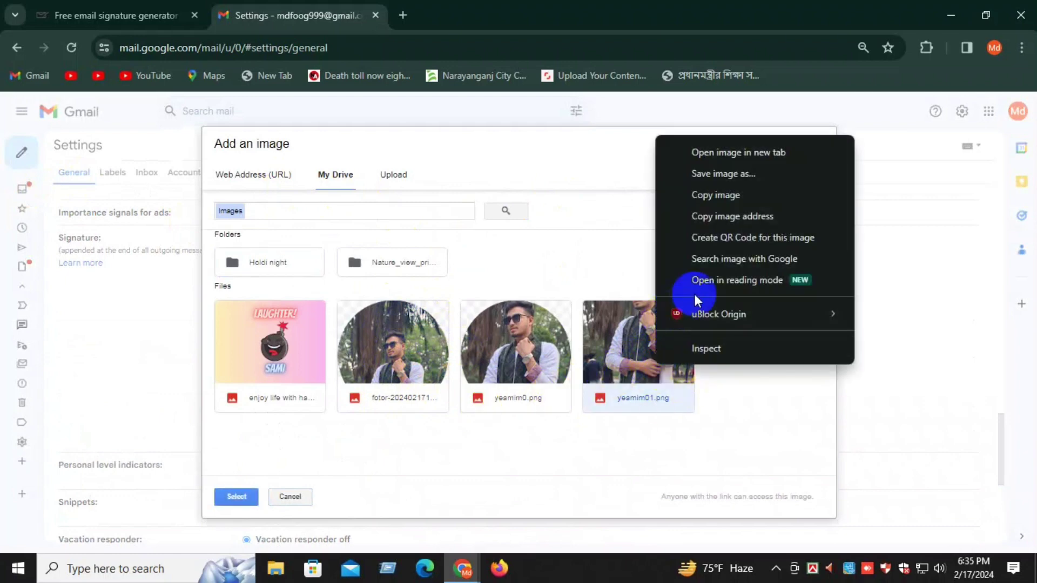
pyautogui.click(705, 217)
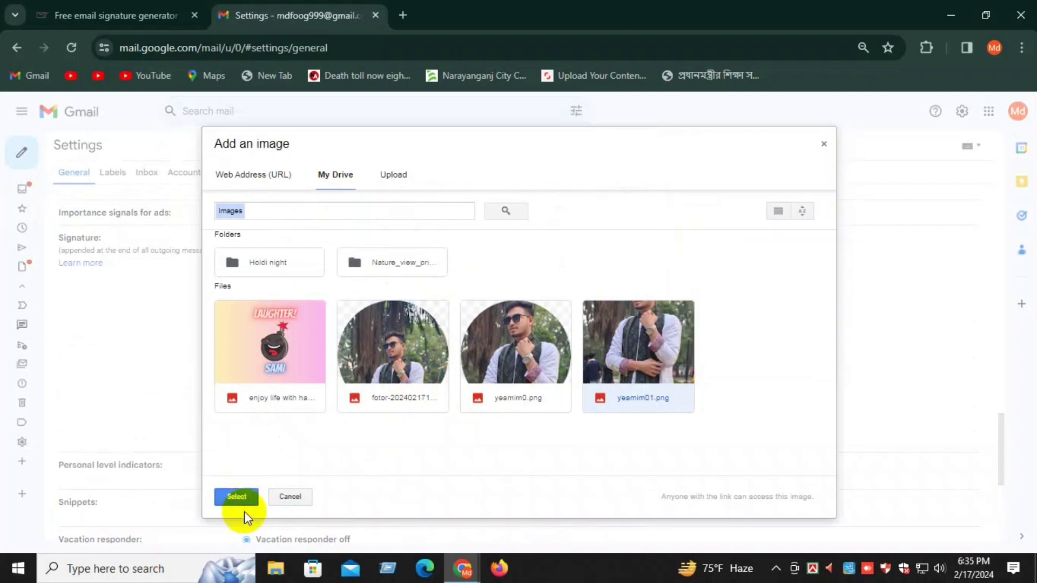
# Switch to the email signature generator and paste the copied image address as the Photo URL in Graphics
pyautogui.click(96, 11)
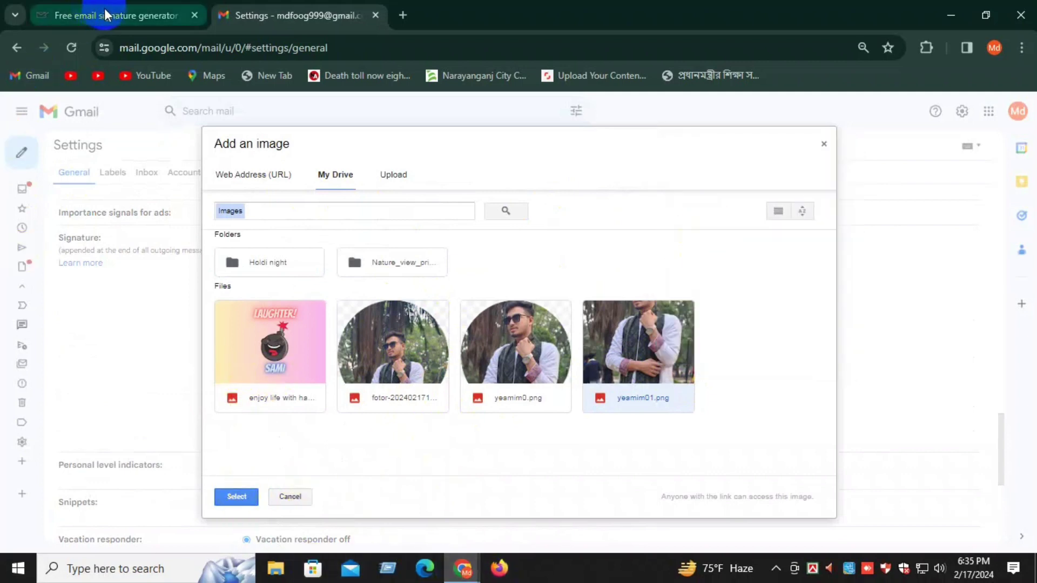
pyautogui.click(210, 355)
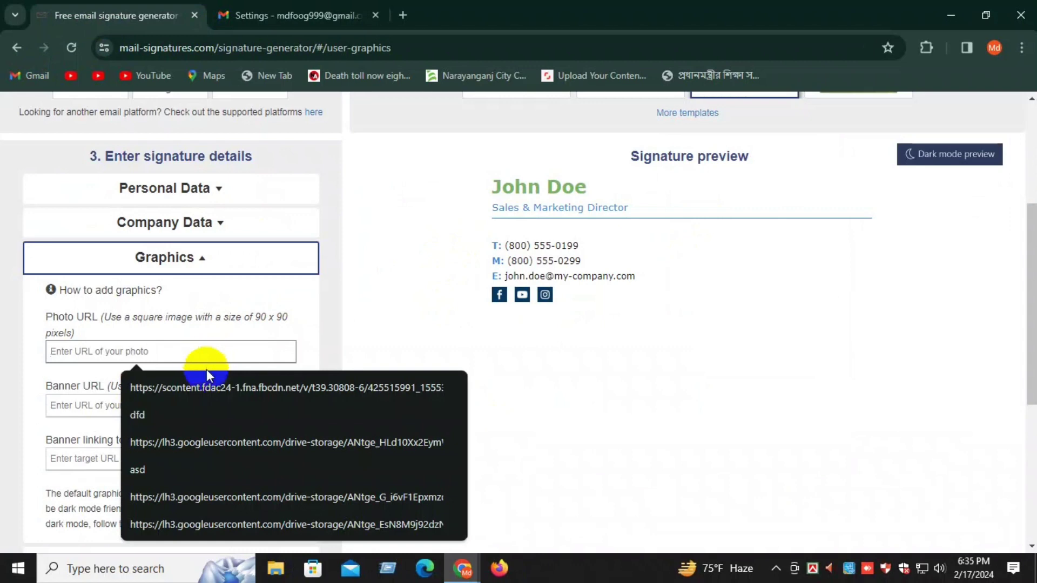
pyautogui.hotkey('ctrl', 'v')
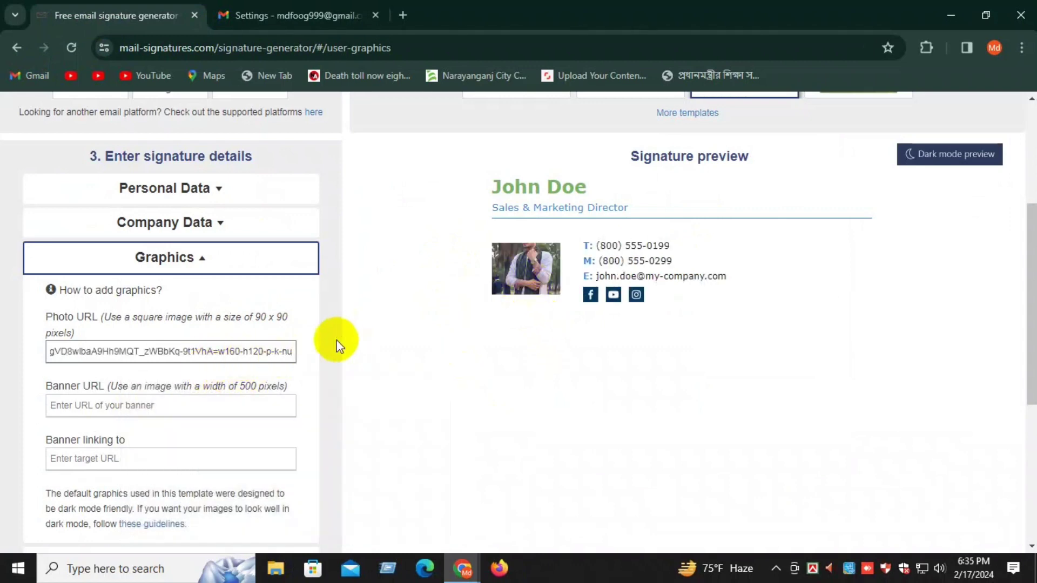
# Trim the end of the Photo URL so that the address ends in w160-h120
pyautogui.press('BackSpace')
pyautogui.press('BackSpace')
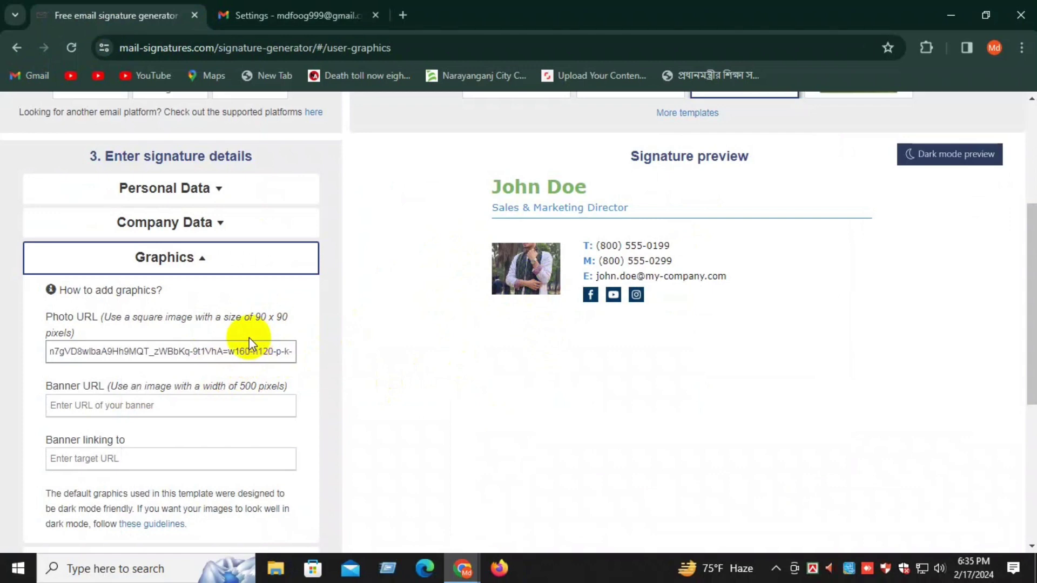
pyautogui.press('BackSpace')
pyautogui.press('BackSpace')
pyautogui.press('BackSpace')
pyautogui.press('BackSpace')
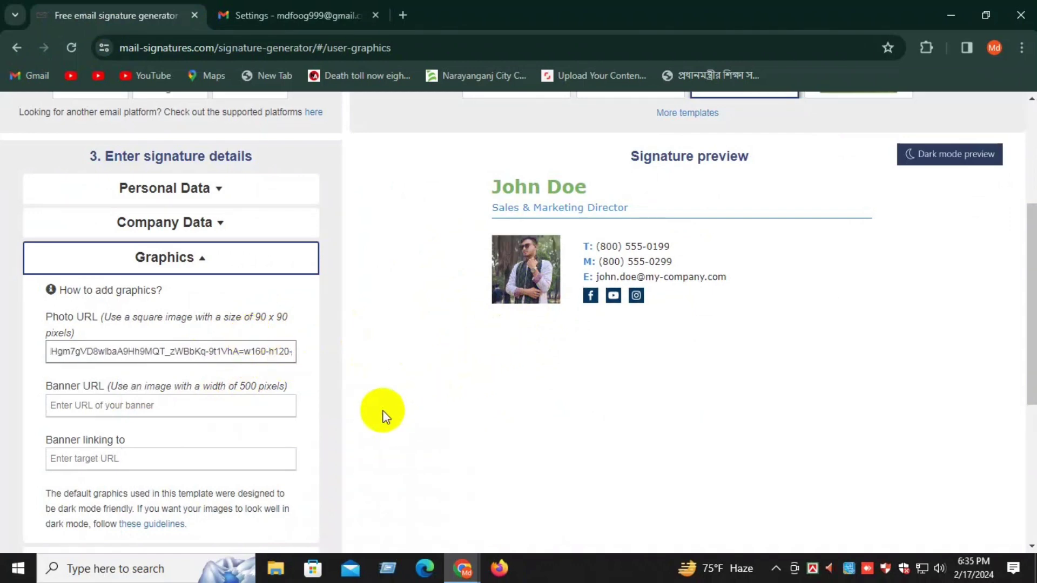
pyautogui.press('BackSpace')
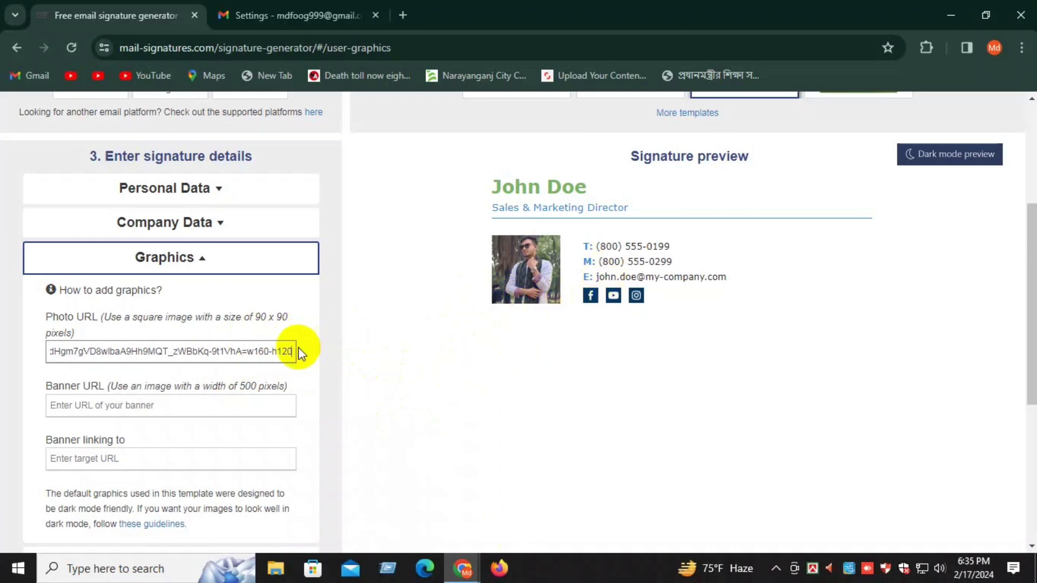
# Clear the whole image address from the Photo URL
pyautogui.click(252, 351)
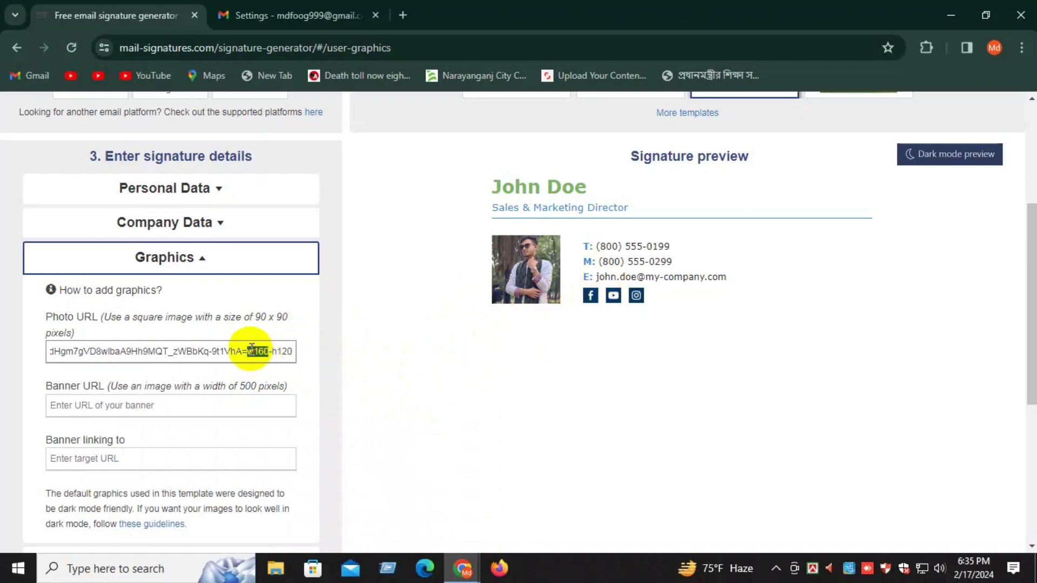
pyautogui.tripleClick(287, 352)
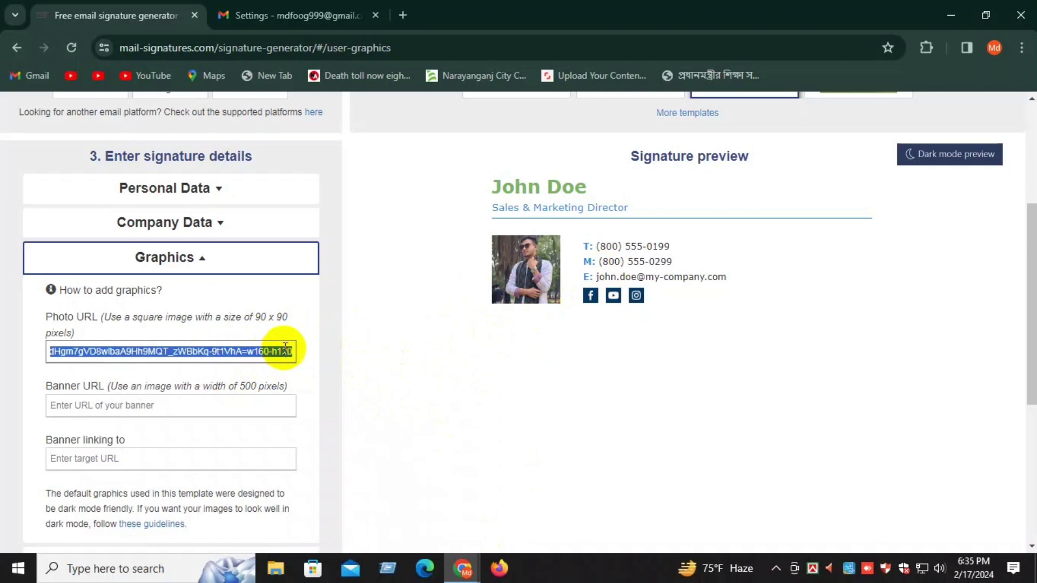
pyautogui.press('BackSpace')
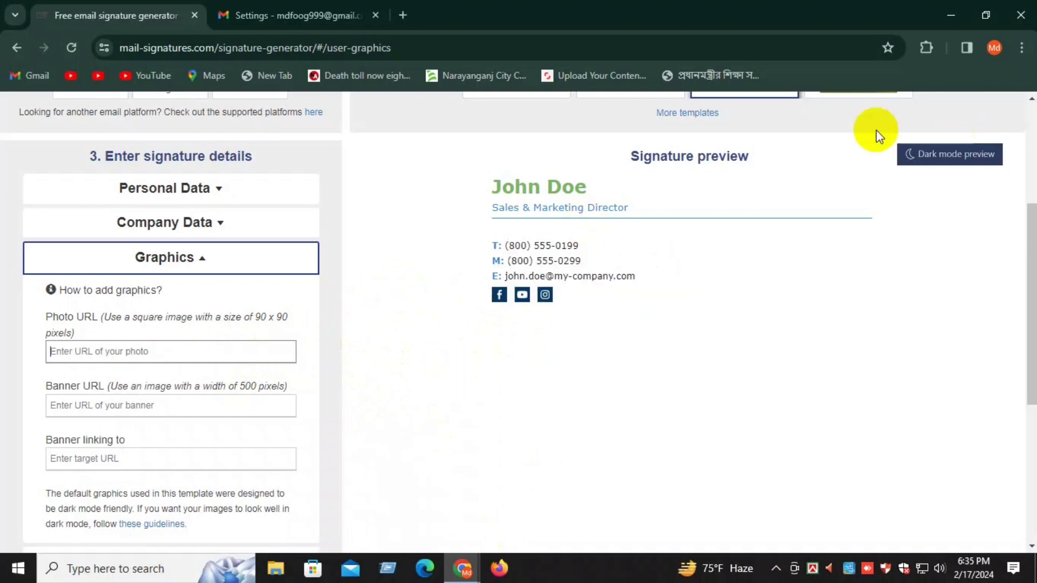
# Search Google for "round image crop" in a new tab and open Fotor's circle crop page
pyautogui.click(406, 15)
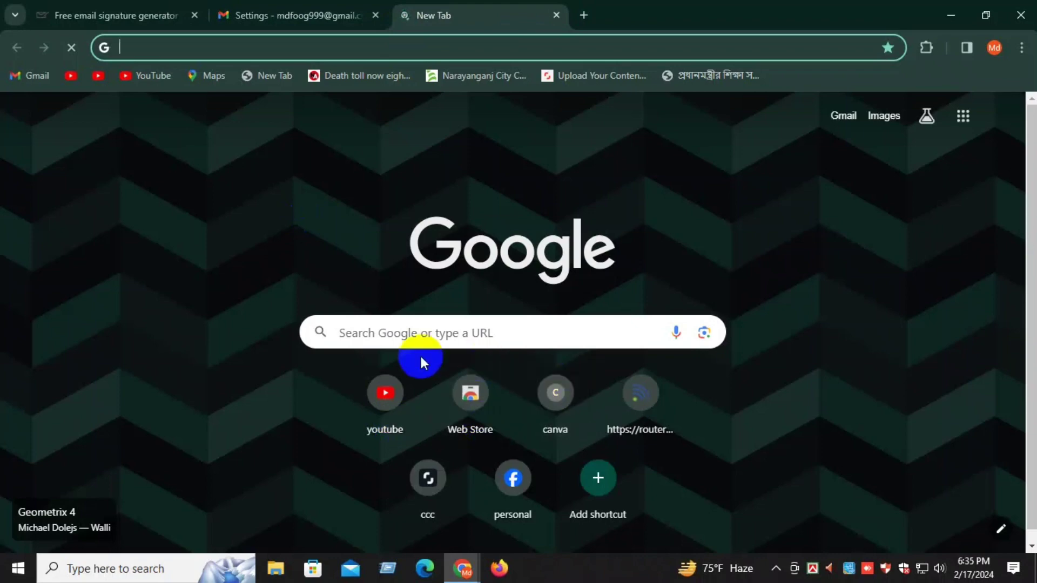
pyautogui.click(414, 339)
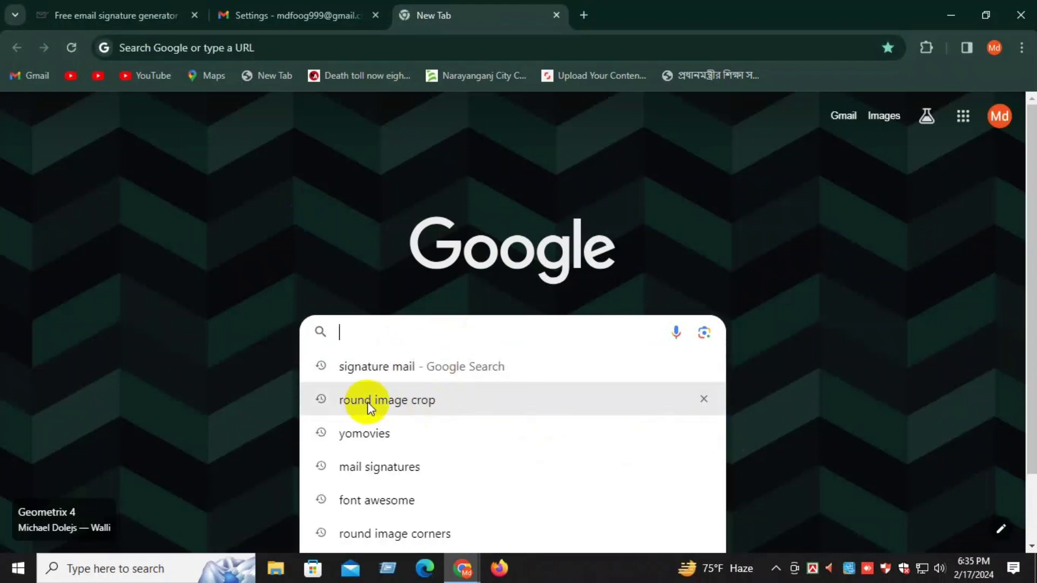
pyautogui.click(445, 398)
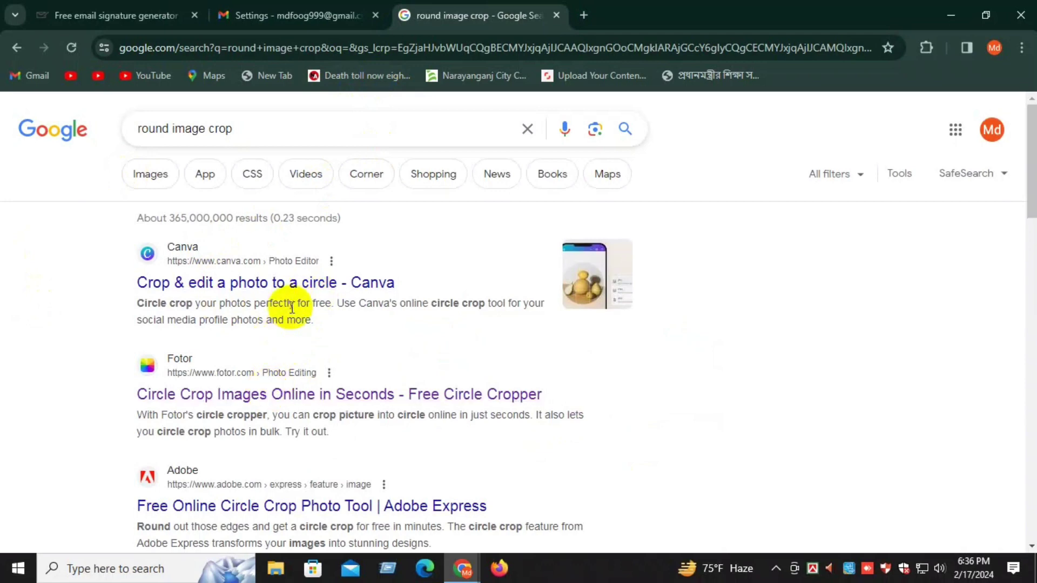
pyautogui.click(308, 398)
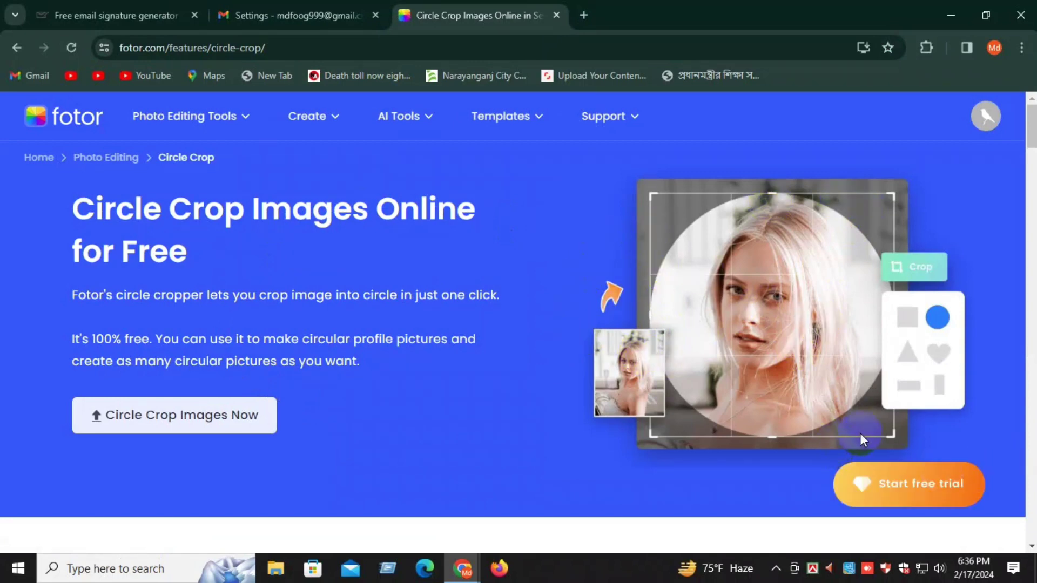
# Upload IMG_20240214_170515.jpg from Downloads for circle cropping and start the Fotor photo editor
pyautogui.click(221, 410)
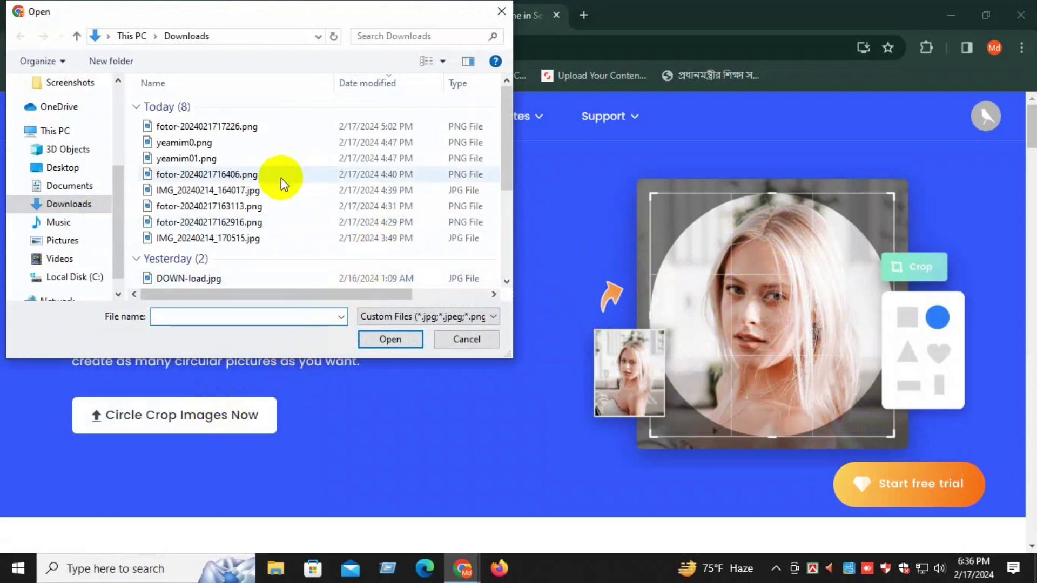
pyautogui.click(278, 241)
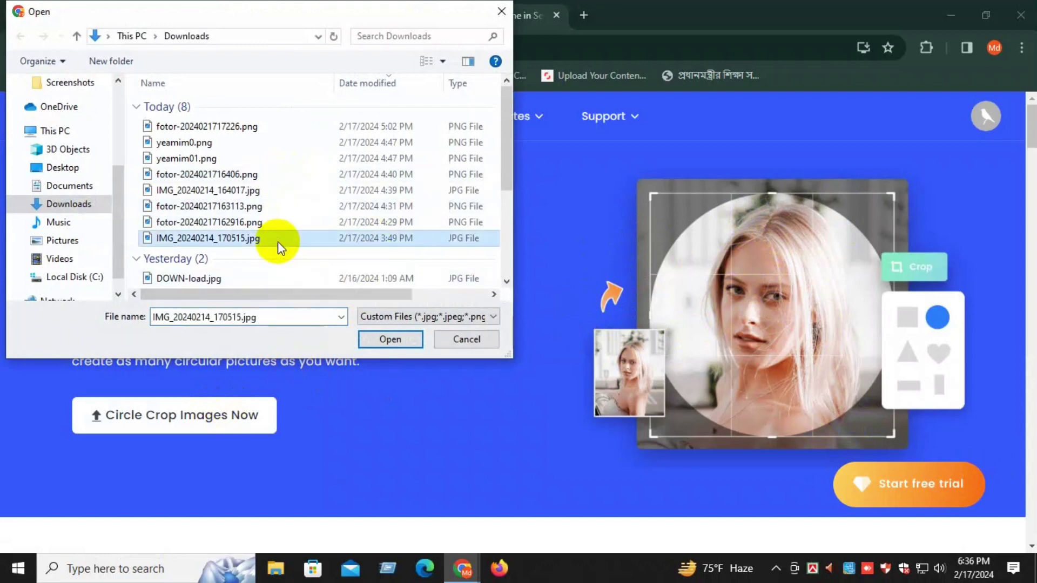
pyautogui.click(406, 342)
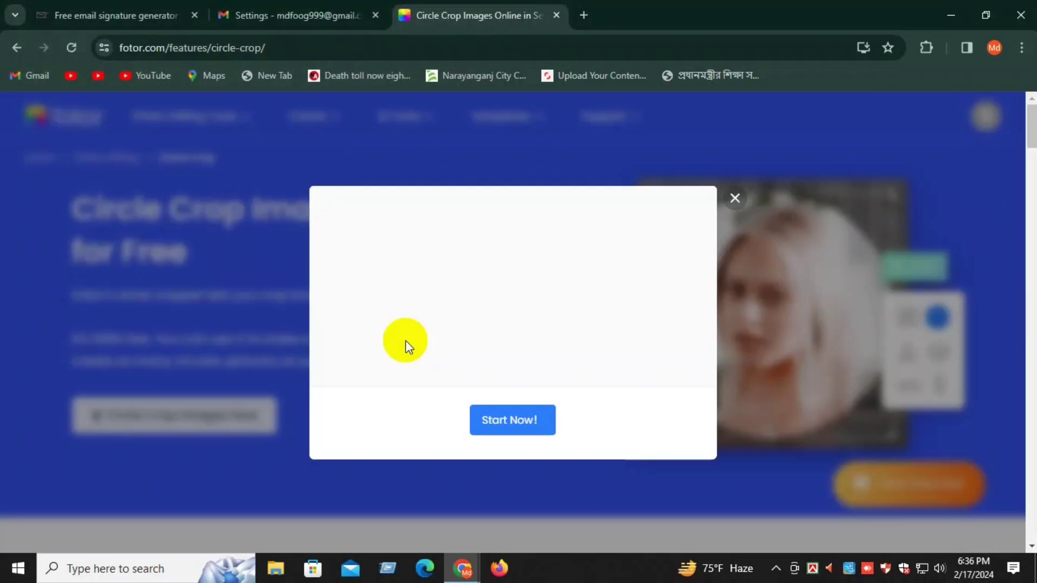
pyautogui.click(522, 413)
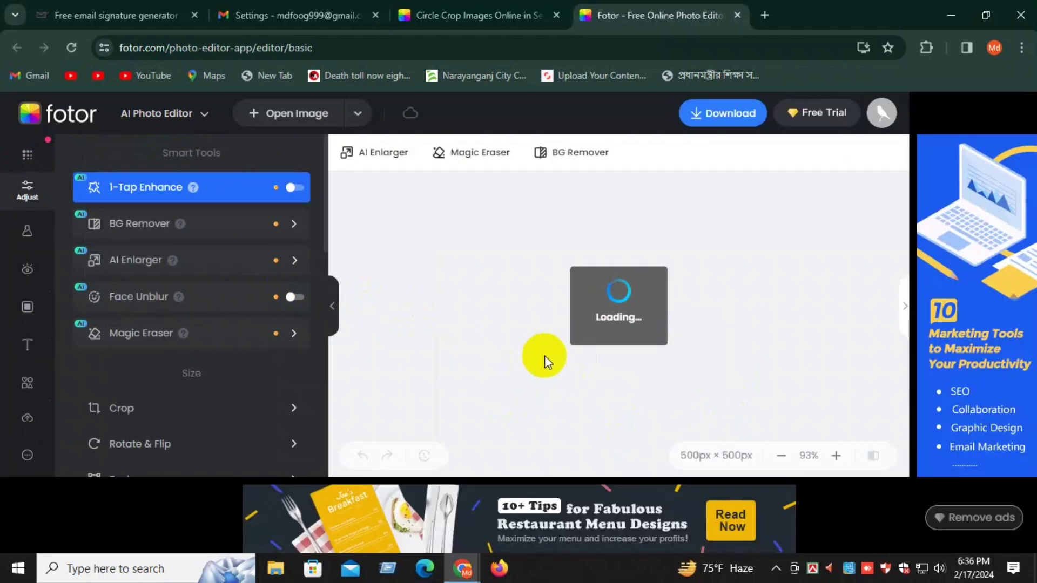
# Open the Crop tool and preview the ratio and shape presets on the photo, from 1 x 1 through Heart-shape
pyautogui.click(264, 409)
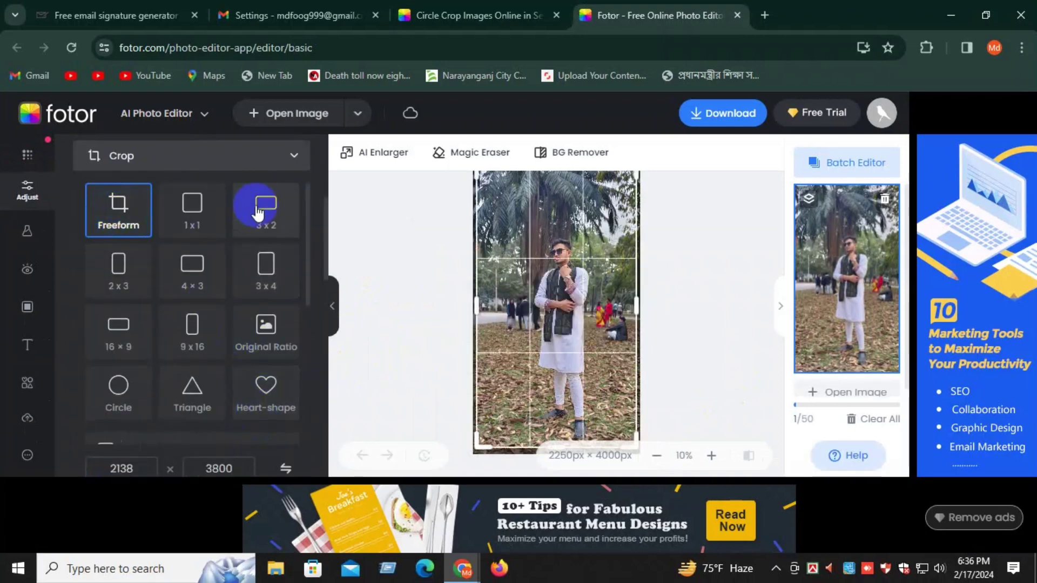
pyautogui.click(190, 213)
pyautogui.click(269, 208)
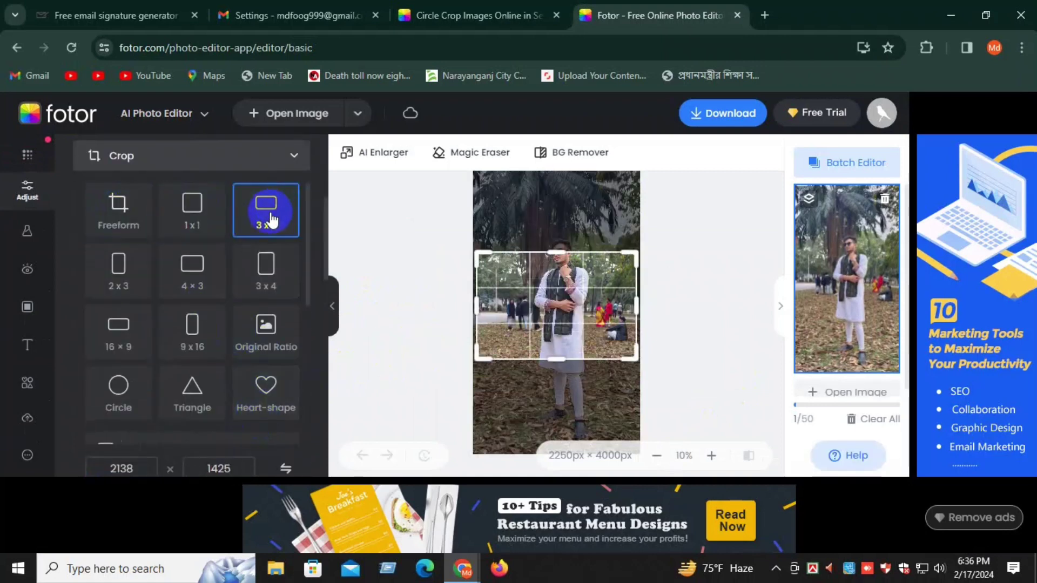
pyautogui.click(116, 286)
pyautogui.click(173, 280)
pyautogui.click(269, 269)
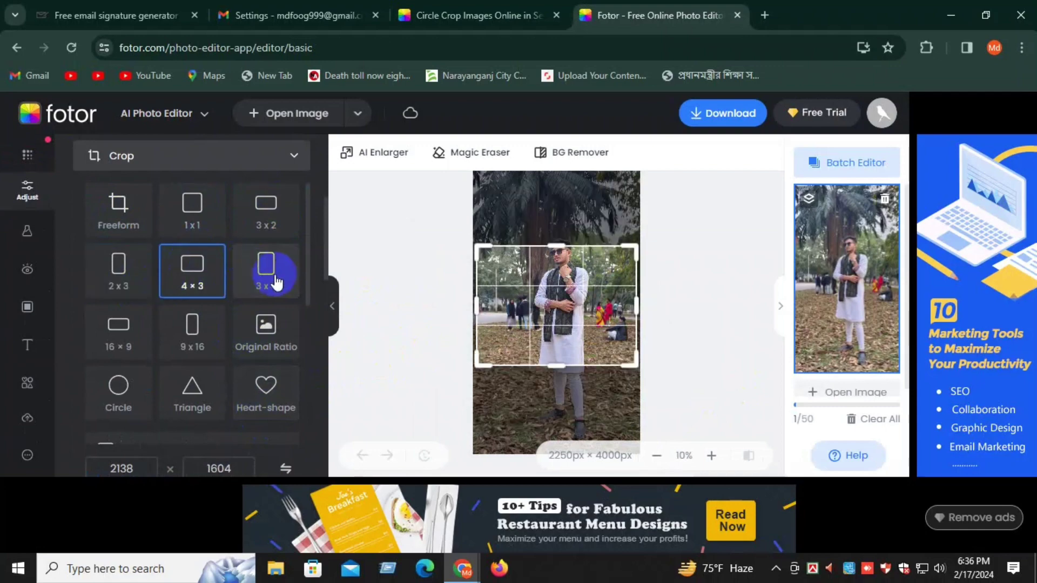
pyautogui.click(129, 341)
pyautogui.click(186, 331)
pyautogui.click(246, 341)
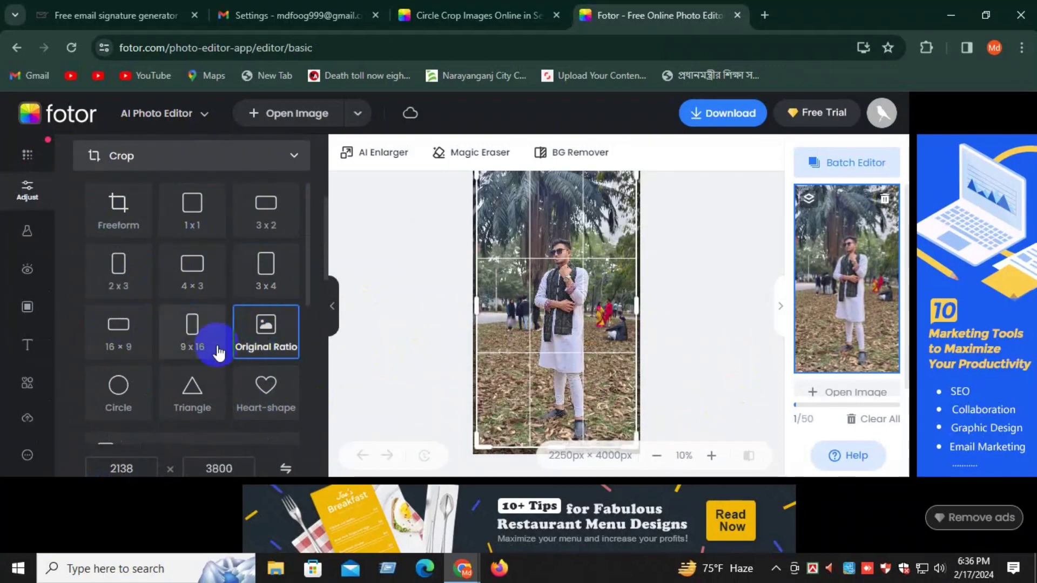
pyautogui.click(129, 392)
pyautogui.click(208, 402)
pyautogui.click(252, 391)
# Choose the Circle crop, shrink its frame to about 1514 × 1514 px and position it around the man's head and upper body
pyautogui.click(116, 389)
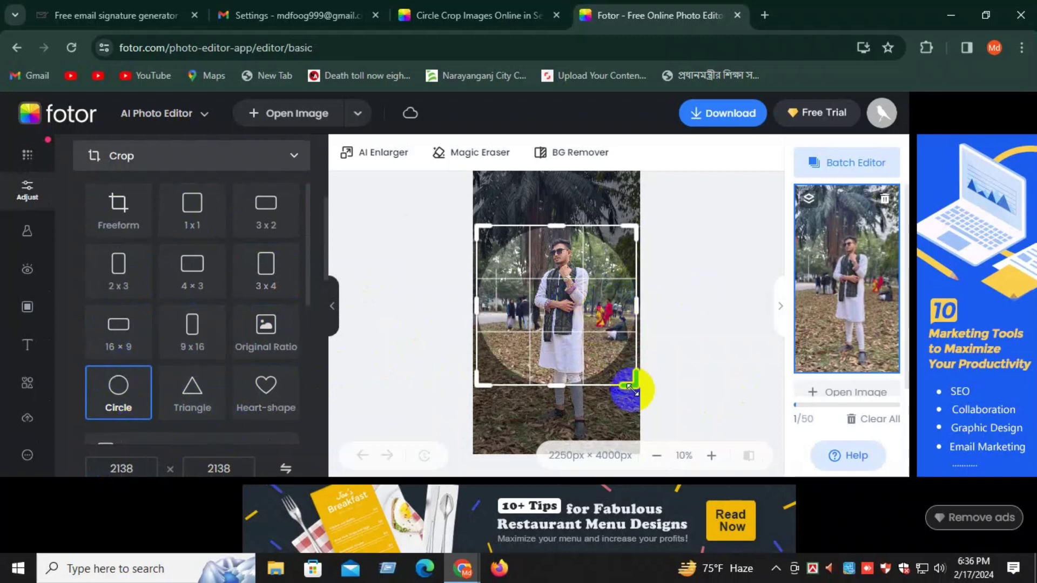
pyautogui.moveTo(634, 387); pyautogui.dragTo(614, 335)
pyautogui.click(545, 315)
pyautogui.moveTo(546, 314); pyautogui.dragTo(567, 298)
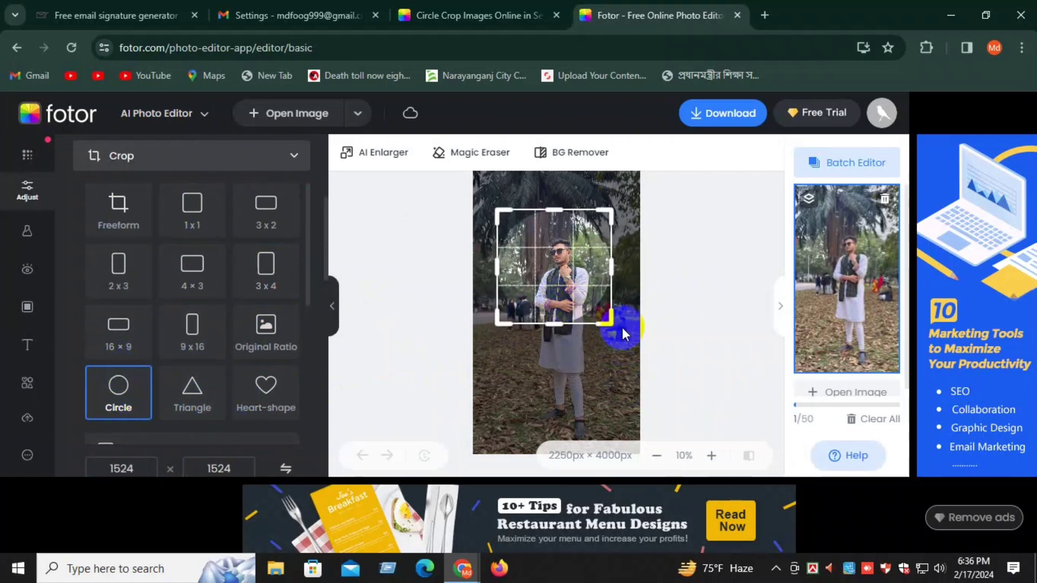
pyautogui.moveTo(619, 327); pyautogui.dragTo(609, 320)
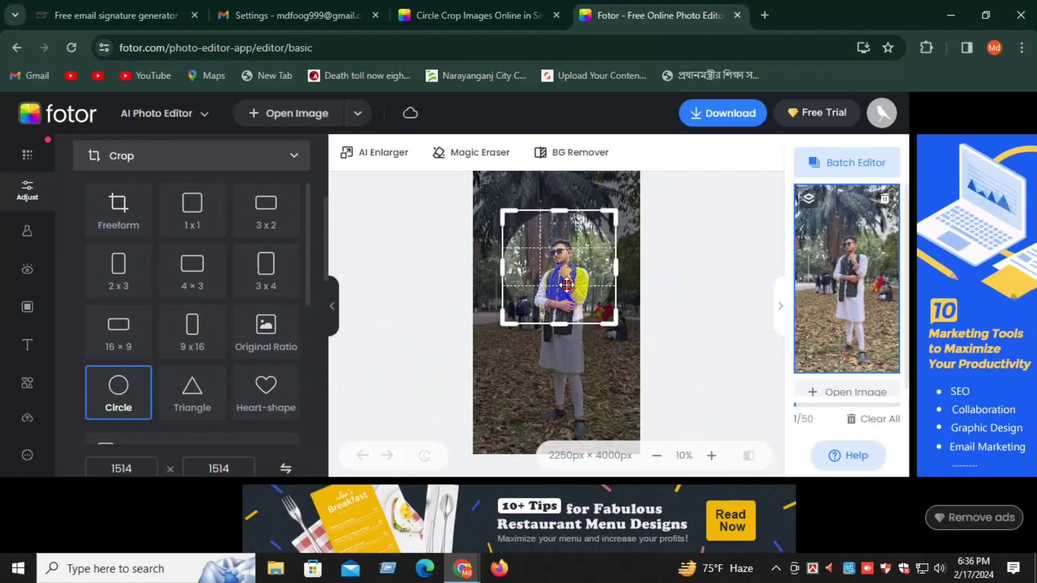
pyautogui.moveTo(562, 284); pyautogui.dragTo(569, 275)
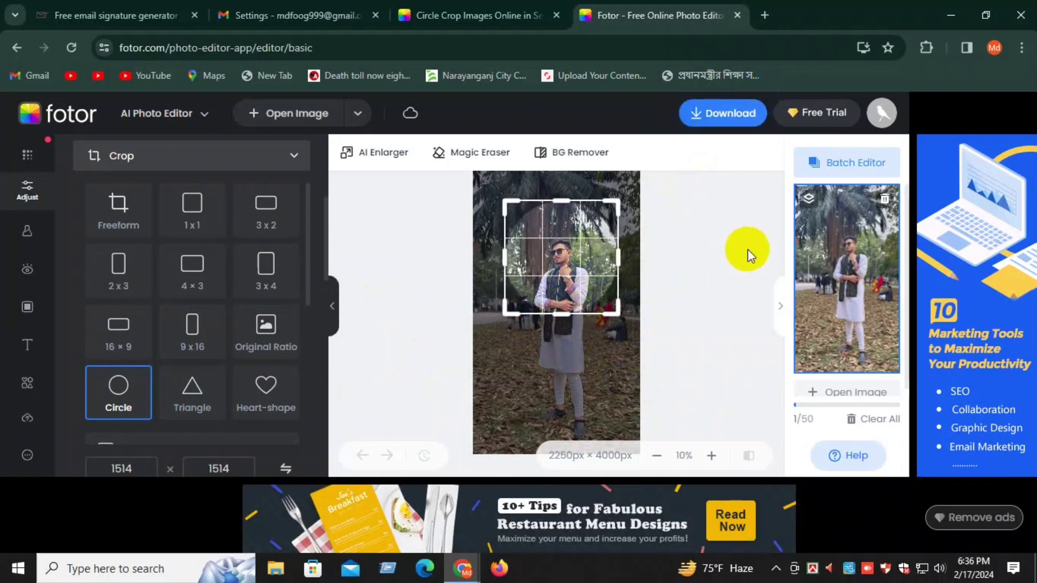
# Apply the circle crop and compare the JPG and transparent-background PNG download options without downloading the photo
pyautogui.click(741, 115)
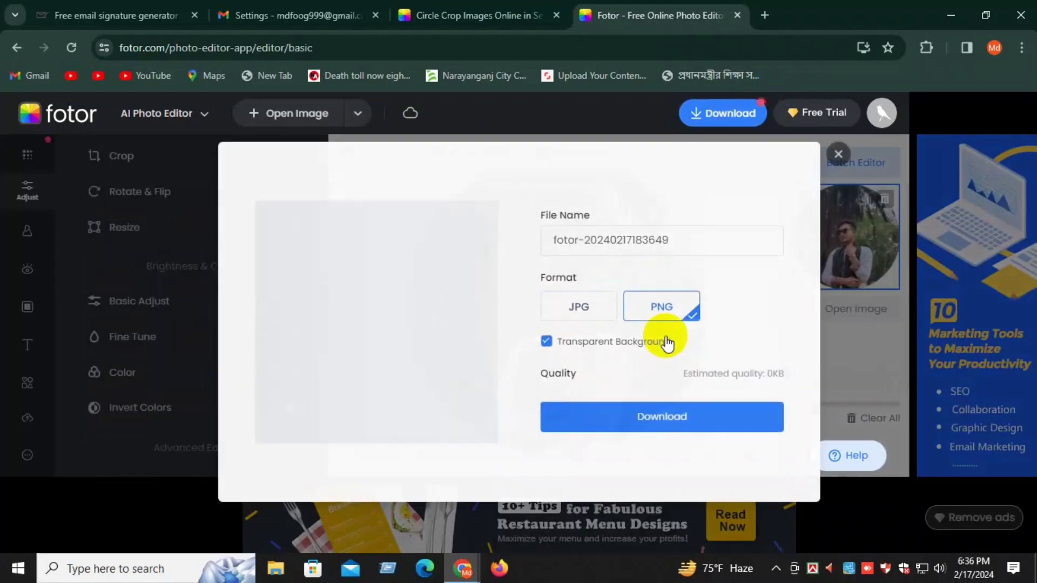
pyautogui.click(598, 303)
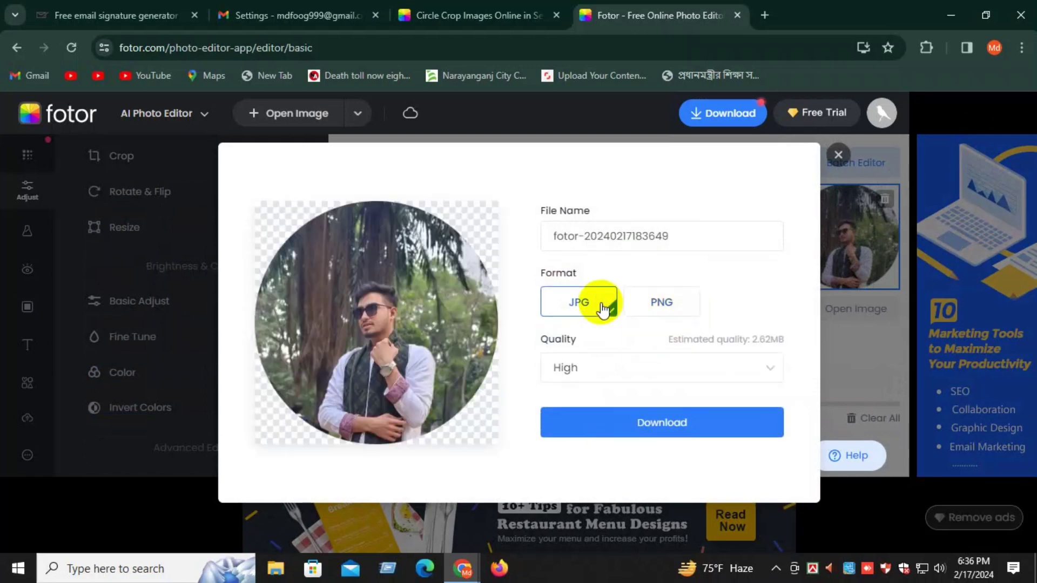
pyautogui.click(657, 311)
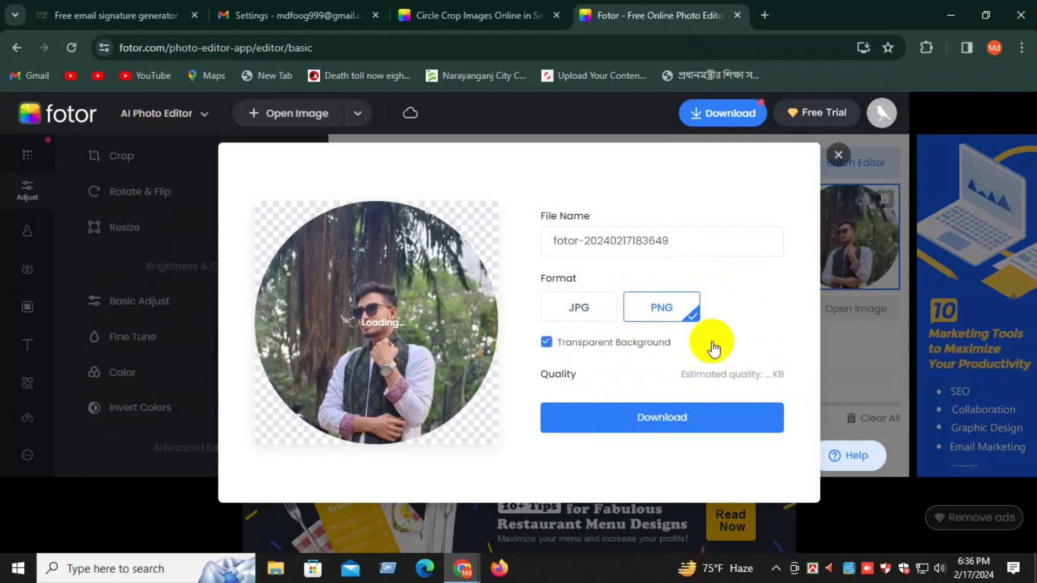
pyautogui.click(839, 157)
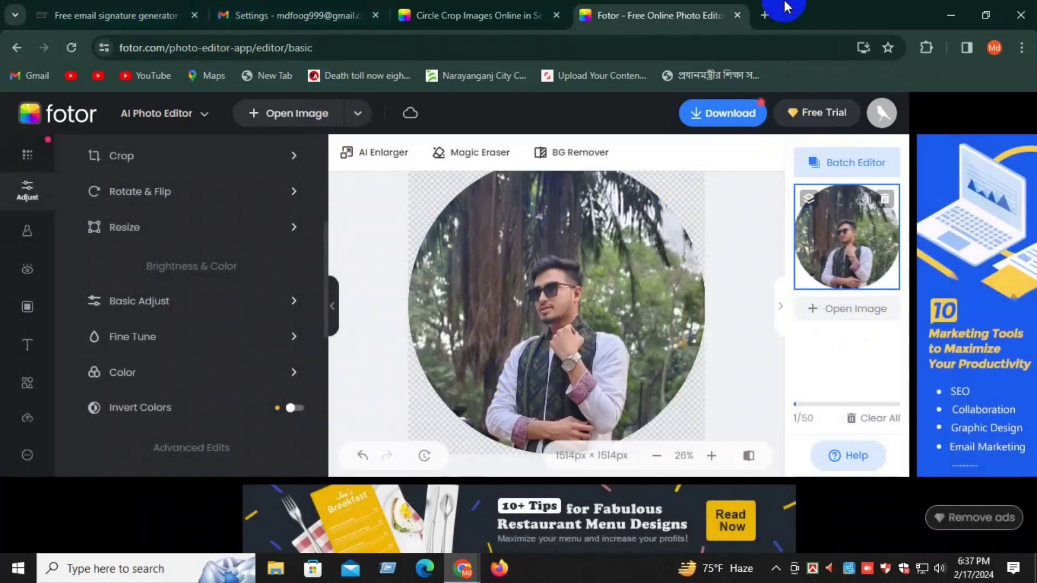
# Close the Fotor photo editor and return to the image dialog in Gmail's signature settings
pyautogui.click(736, 17)
pyautogui.click(563, 142)
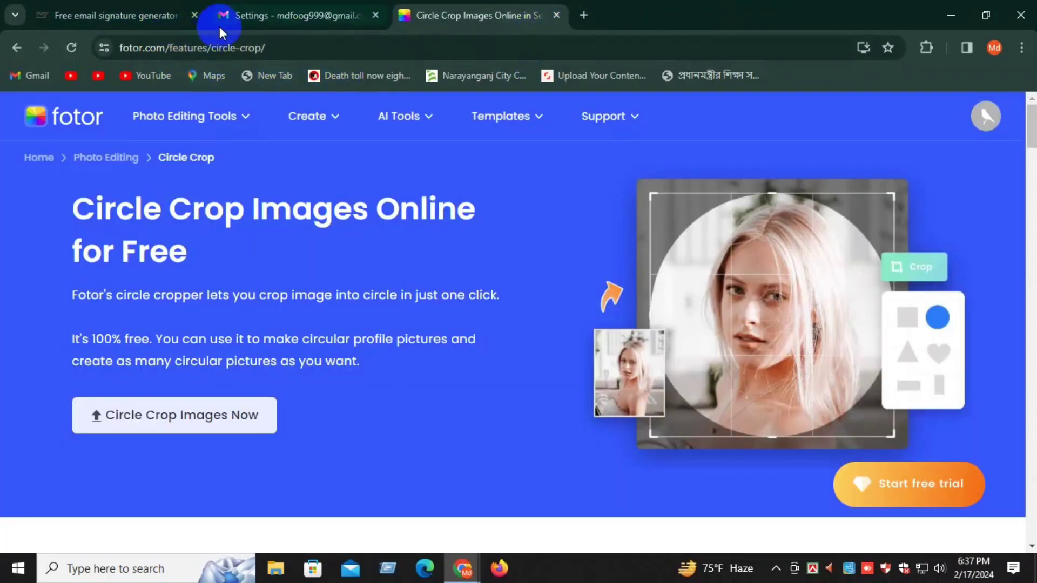
pyautogui.click(283, 17)
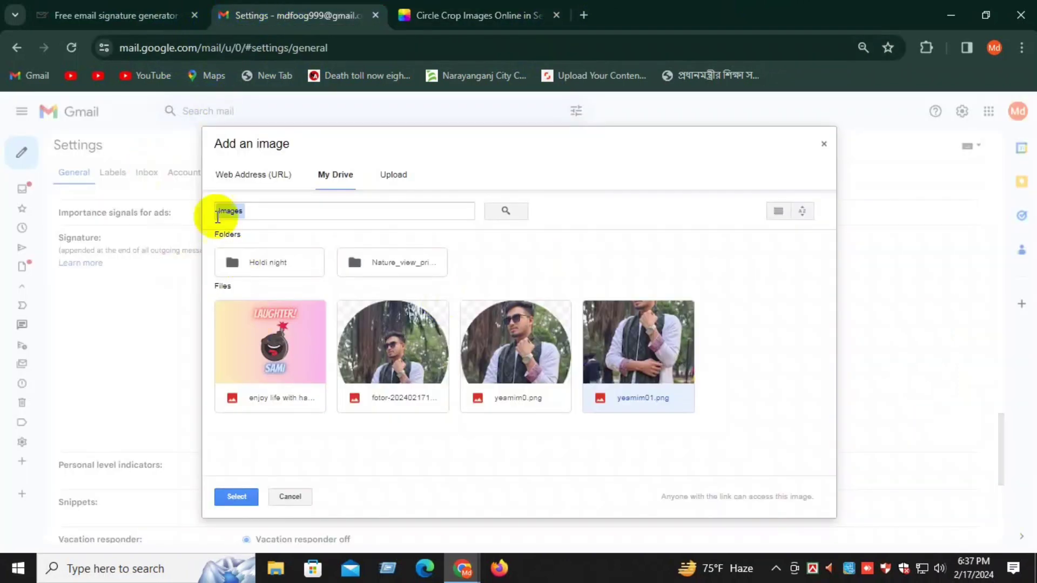
pyautogui.click(380, 175)
pyautogui.click(339, 174)
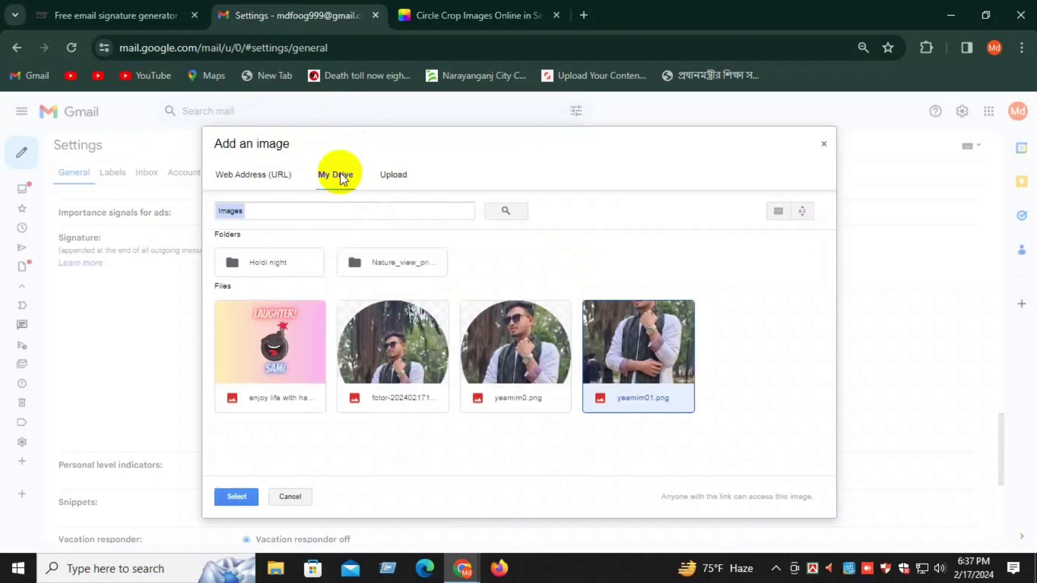
pyautogui.click(396, 180)
pyautogui.click(535, 359)
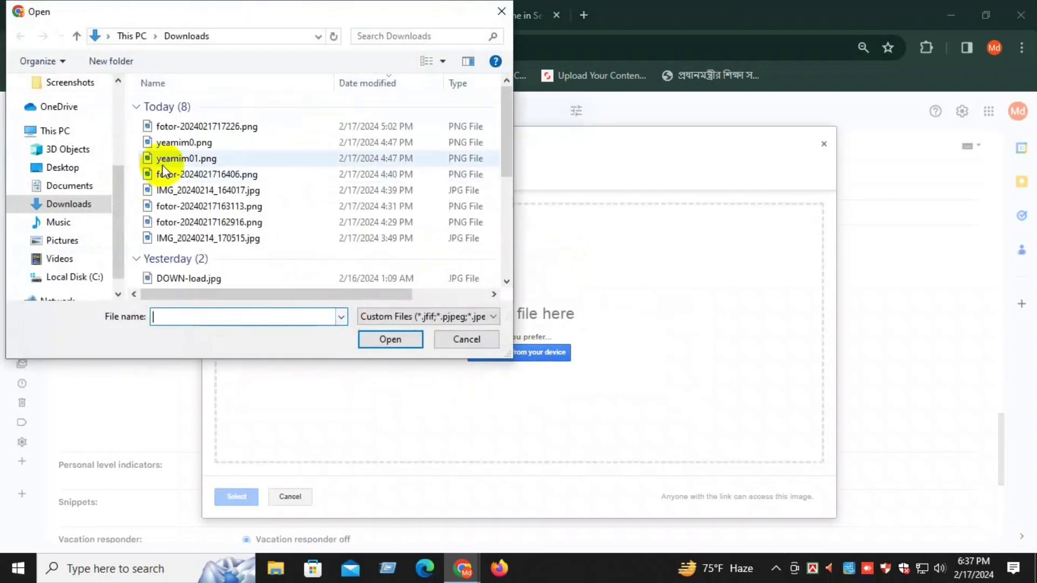
pyautogui.click(253, 128)
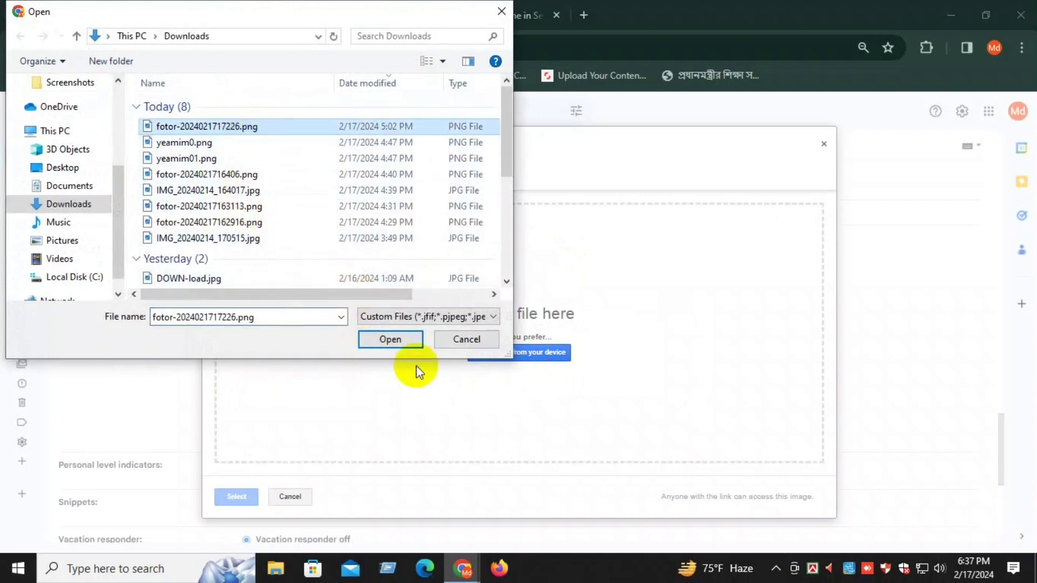
pyautogui.click(505, 13)
# Choose the closer-cropped circular portrait in My Drive and copy its image address
pyautogui.click(338, 178)
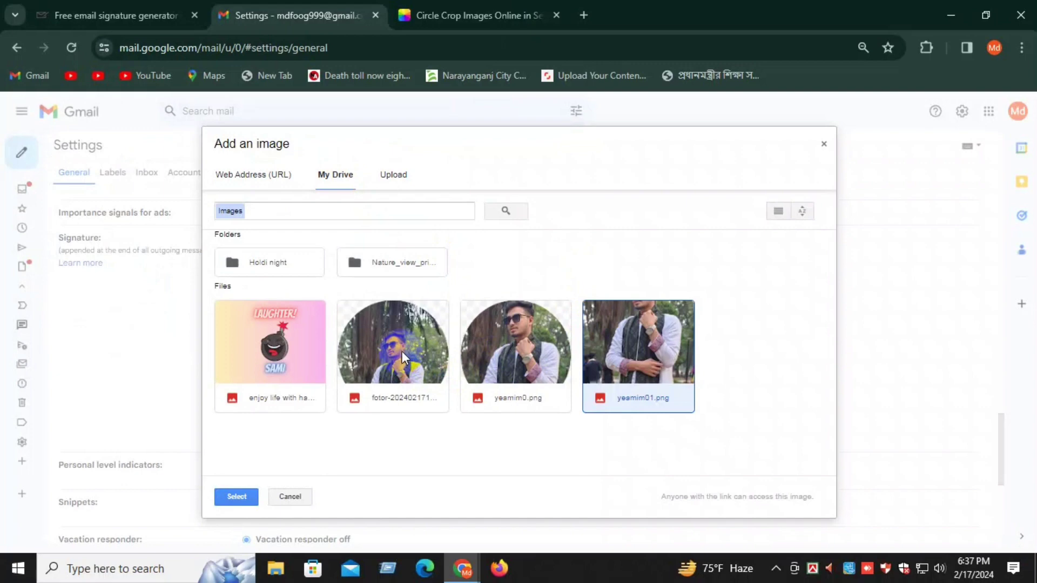
pyautogui.click(511, 355)
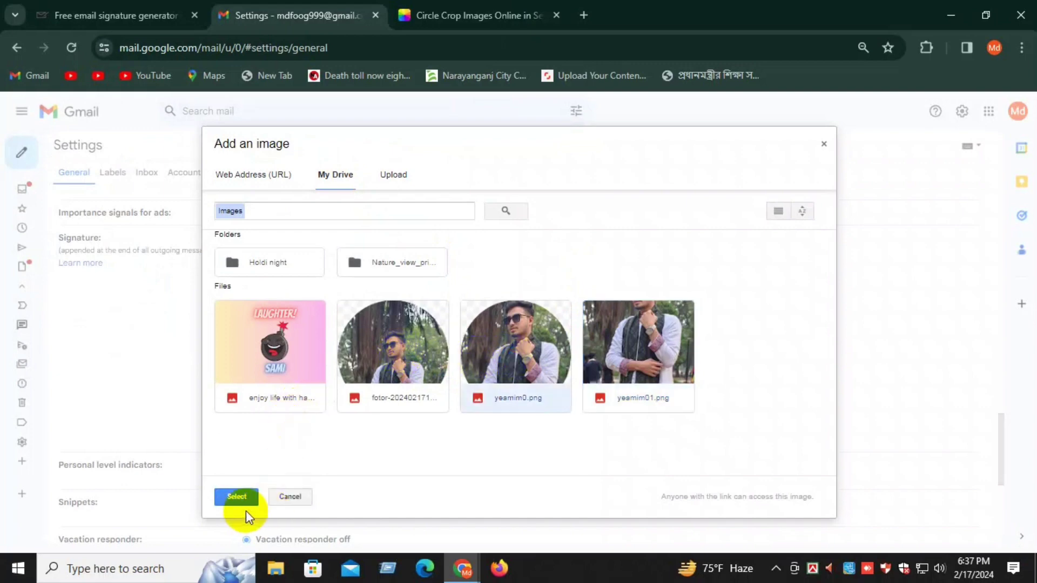
pyautogui.rightClick(518, 351)
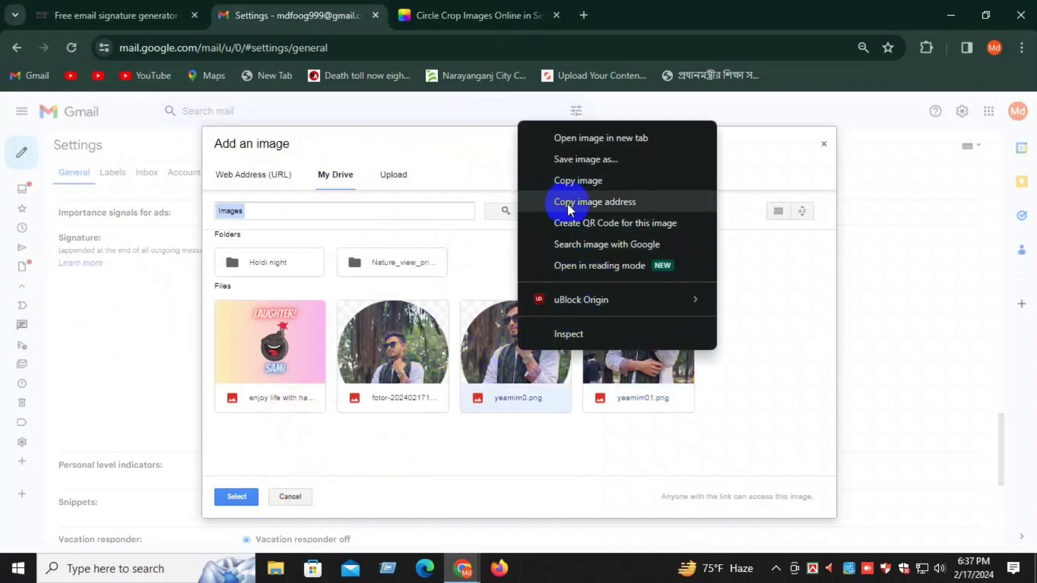
pyautogui.click(569, 203)
pyautogui.rightClick(516, 352)
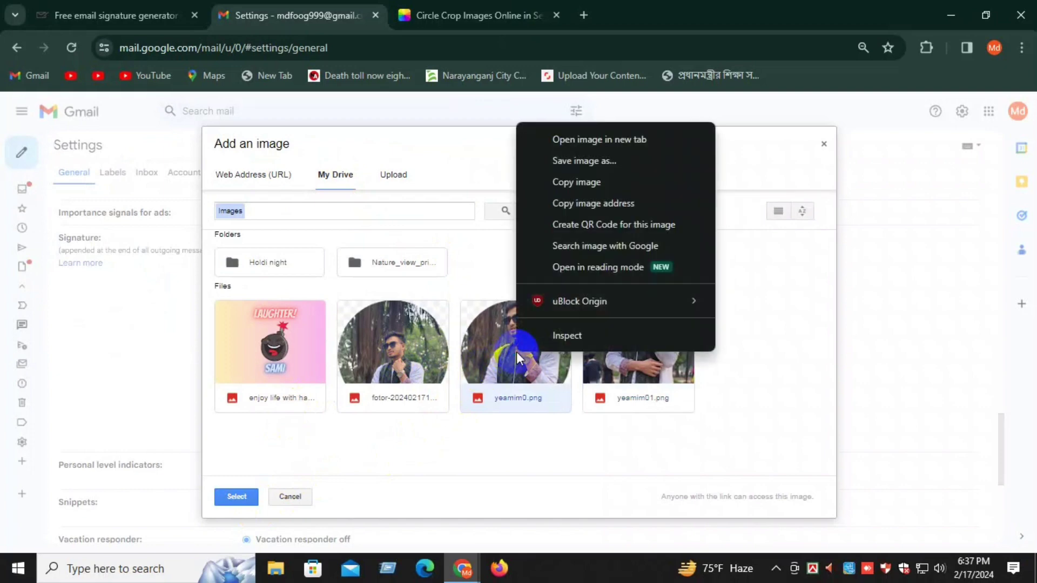
pyautogui.click(546, 203)
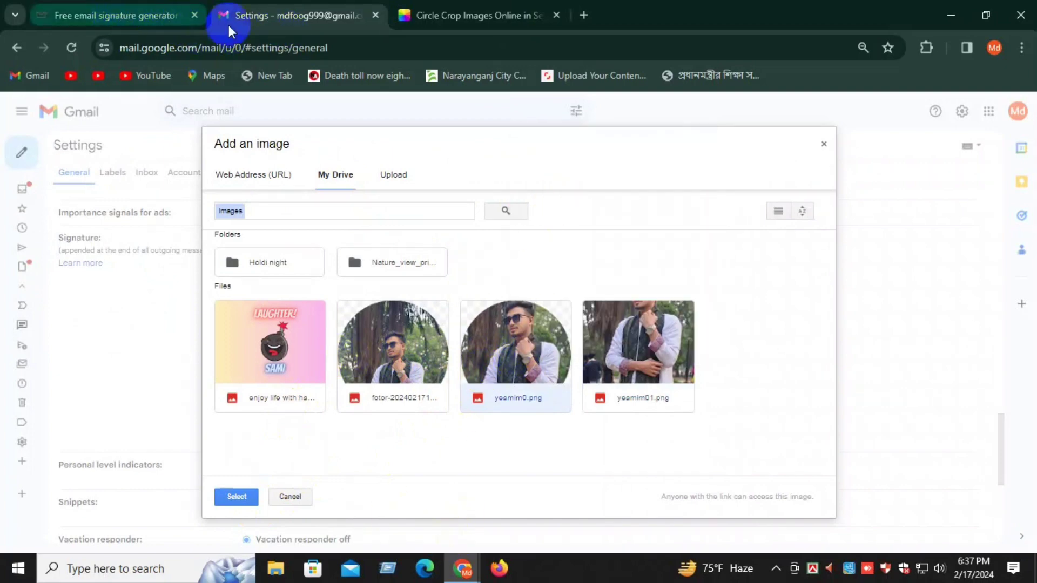
pyautogui.click(267, 175)
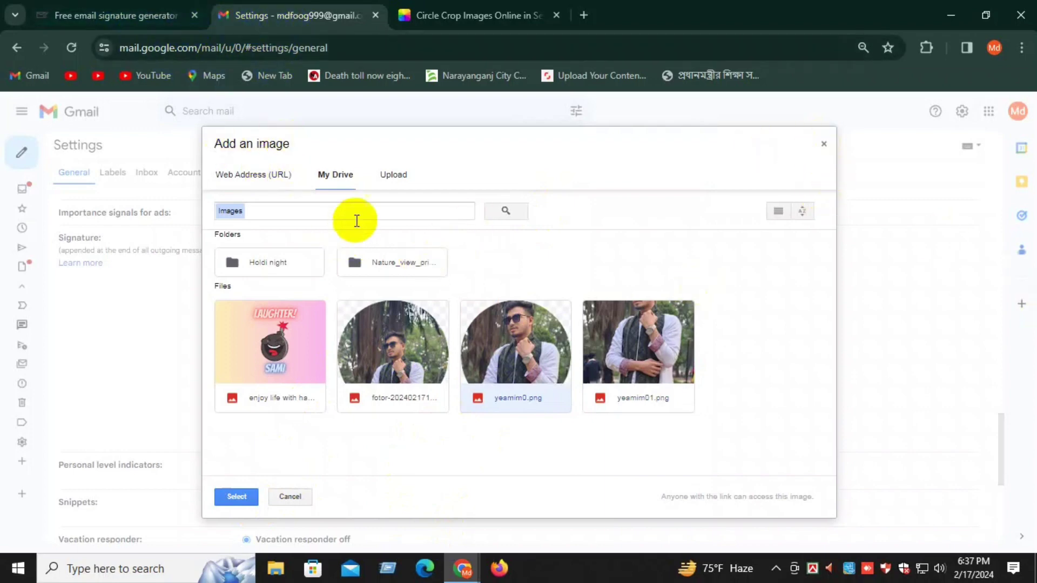
# Paste the image address as the Photo URL in the signature generator and trim it to end in w160-h120
pyautogui.click(76, 17)
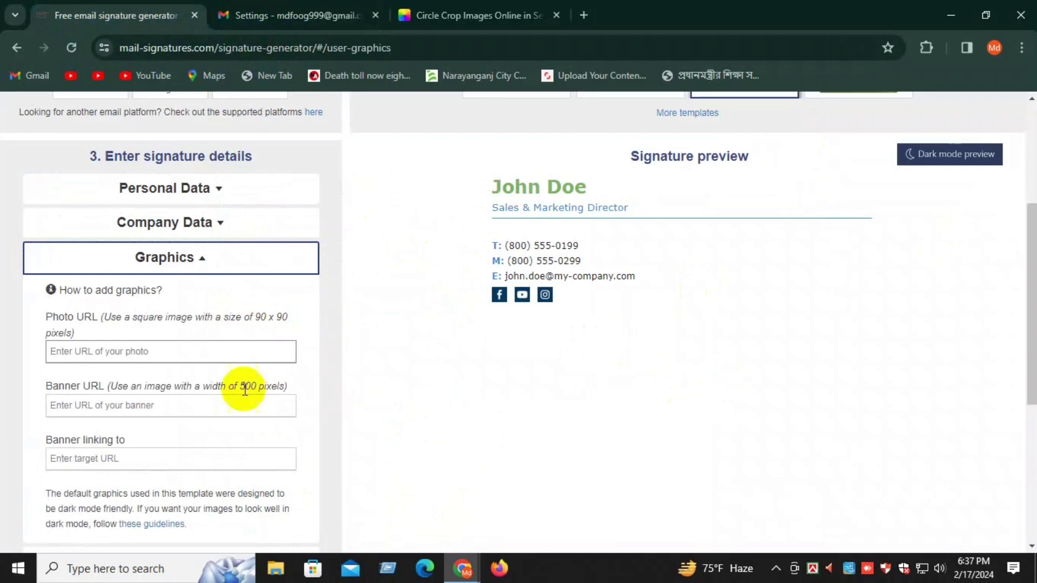
pyautogui.click(202, 345)
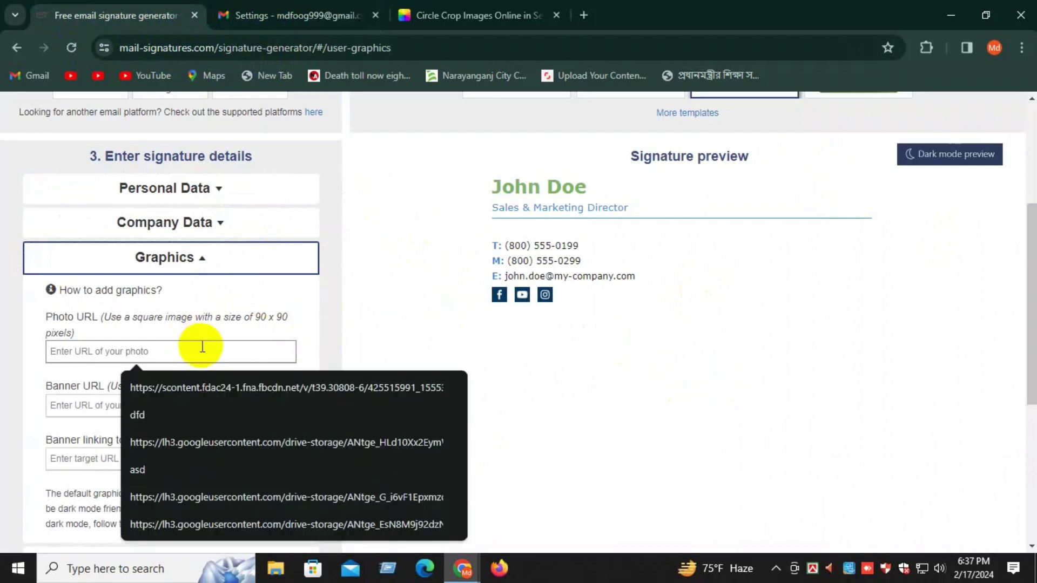
pyautogui.hotkey('ctrl', 'v')
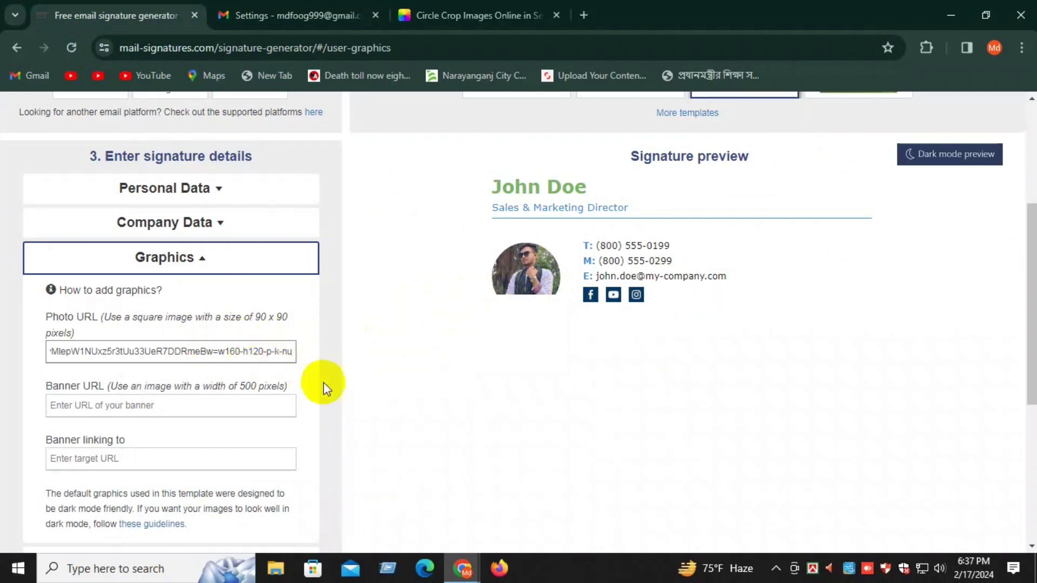
pyautogui.press('BackSpace')
pyautogui.press('BackSpace')
pyautogui.press('BackSpace')
pyautogui.press('BackSpace')
pyautogui.press('BackSpace')
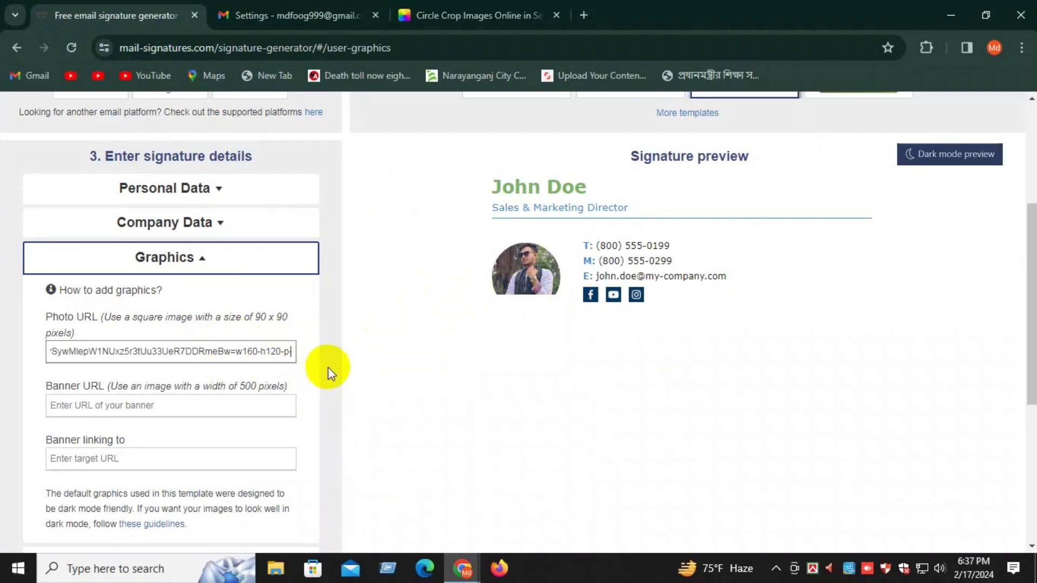
pyautogui.press('BackSpace')
pyautogui.press('BackSpace')
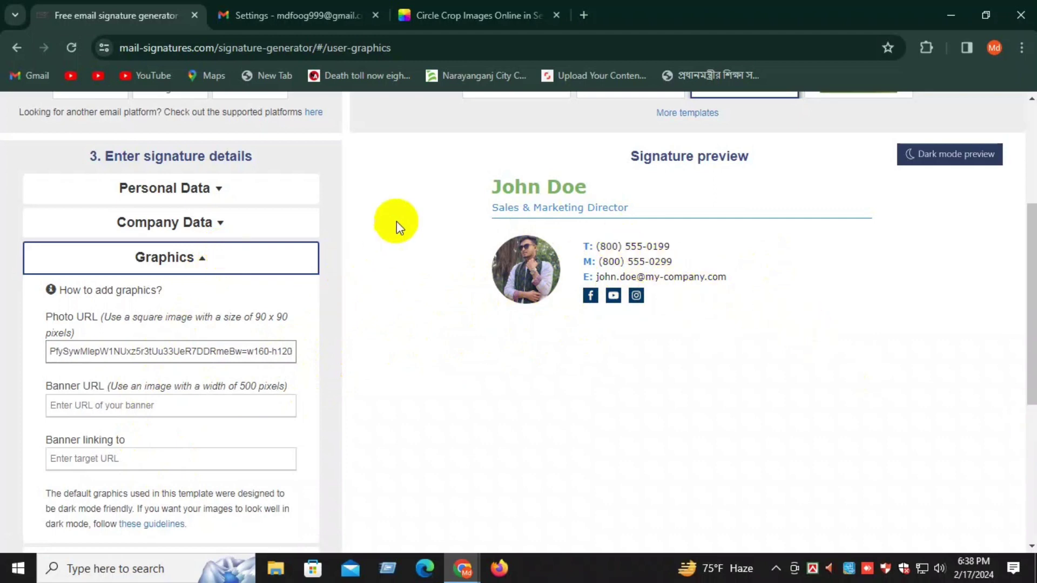
# Apply the finished signature in the generator and copy it to the clipboard
pyautogui.scroll(3, 577, 313)
pyautogui.scroll(-3, 576, 313)
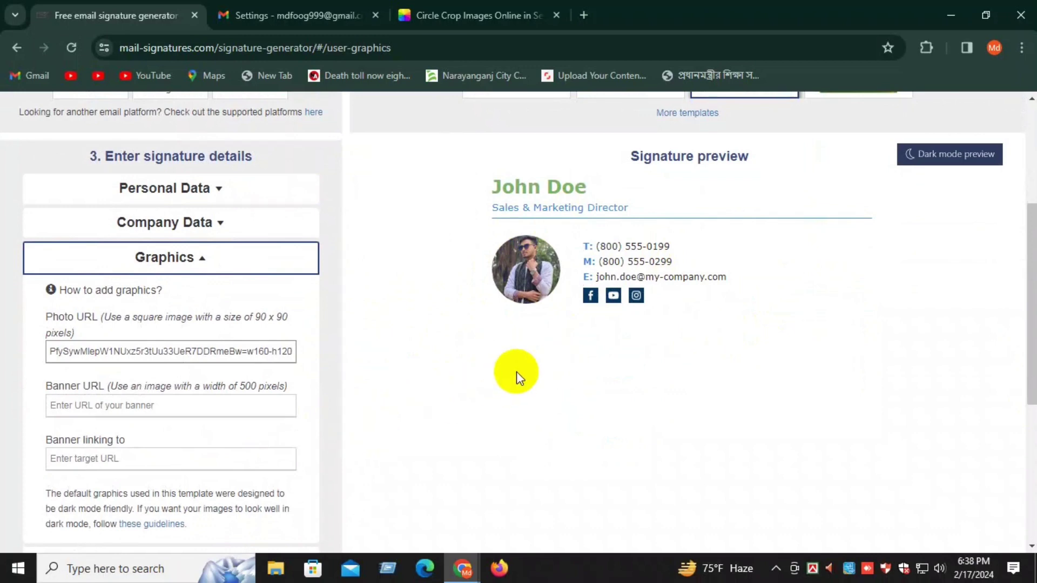
pyautogui.scroll(-6, 506, 347)
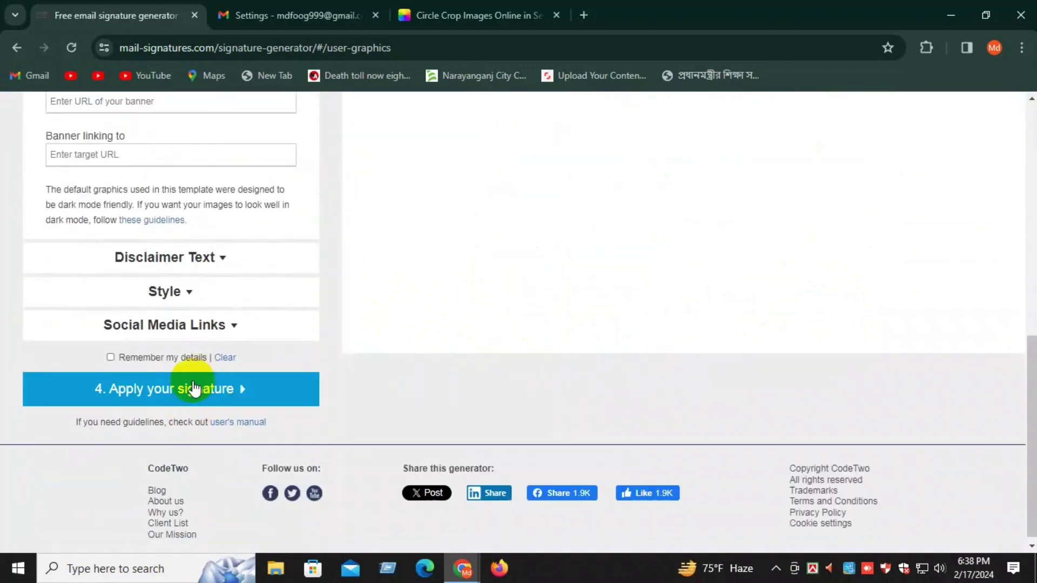
pyautogui.click(168, 384)
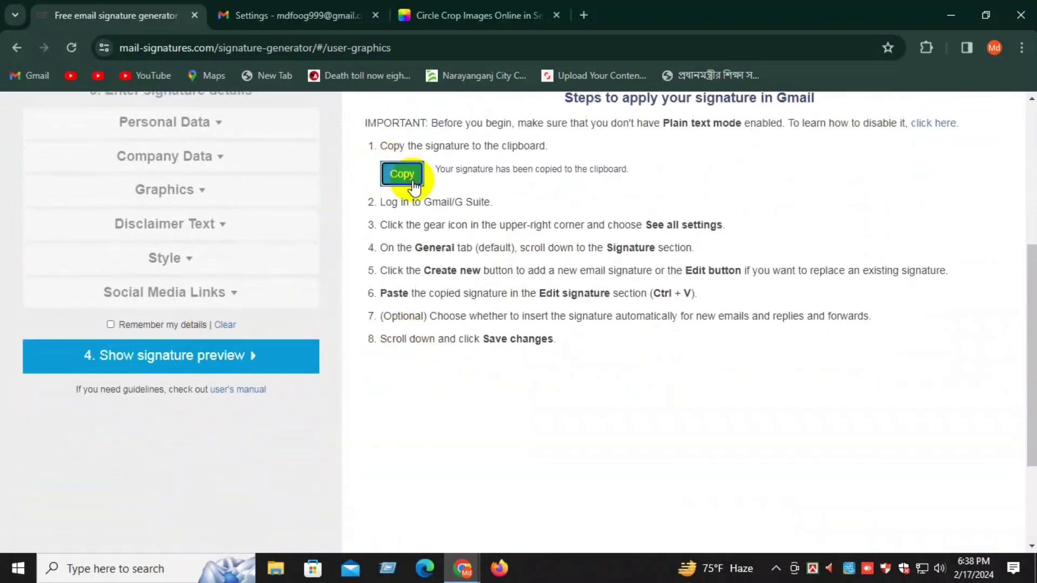
# Switch to Gmail settings, dismiss the image dialog and delete the existing signature
pyautogui.click(251, 13)
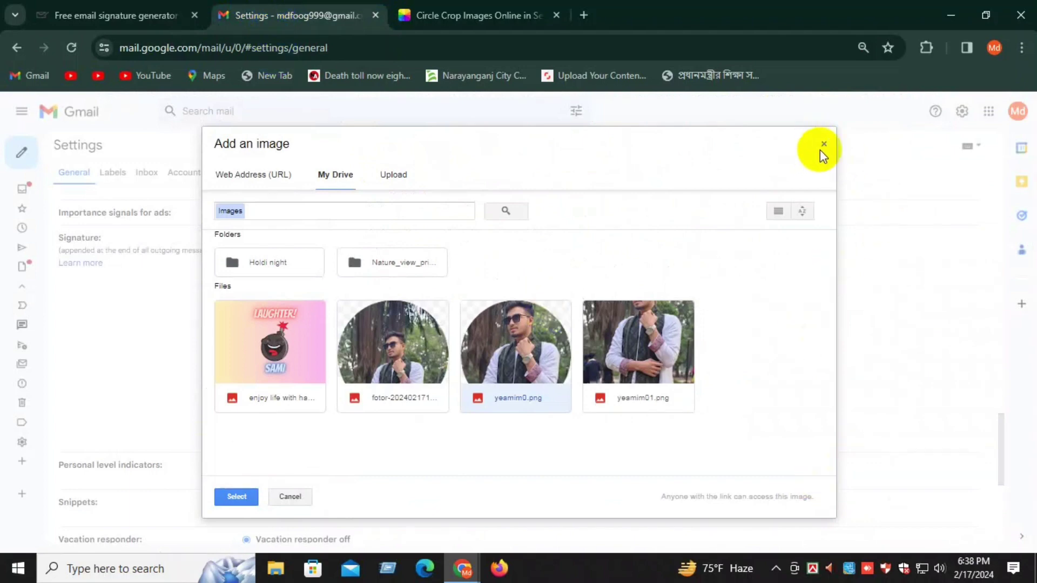
pyautogui.click(828, 142)
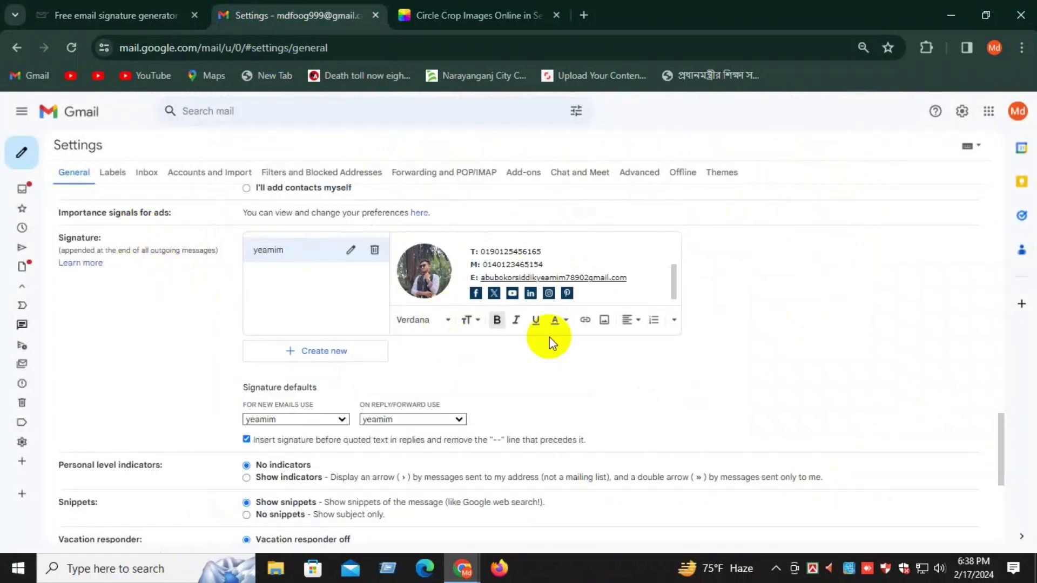
pyautogui.click(339, 357)
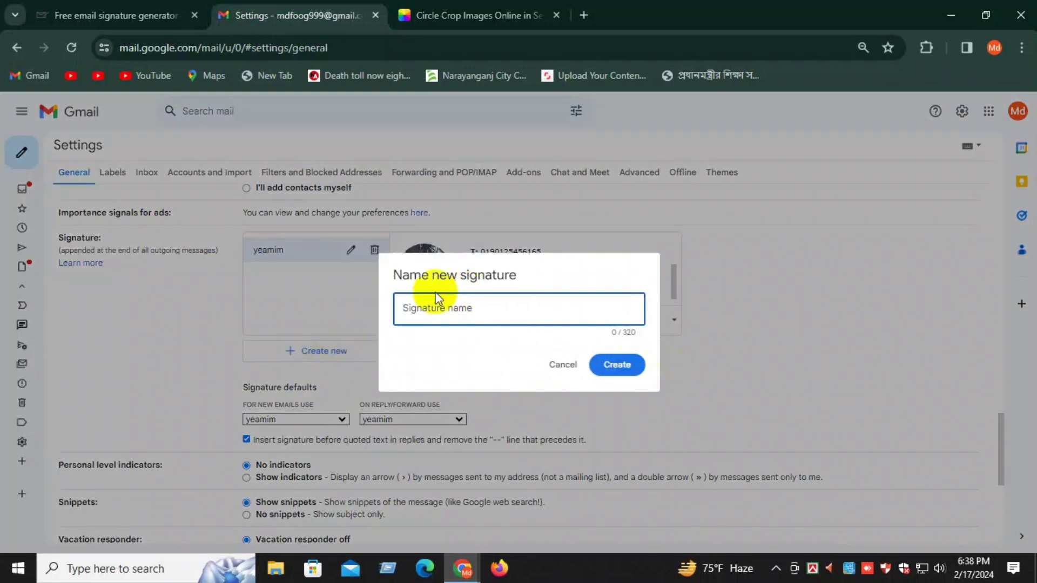
pyautogui.click(346, 273)
pyautogui.click(374, 249)
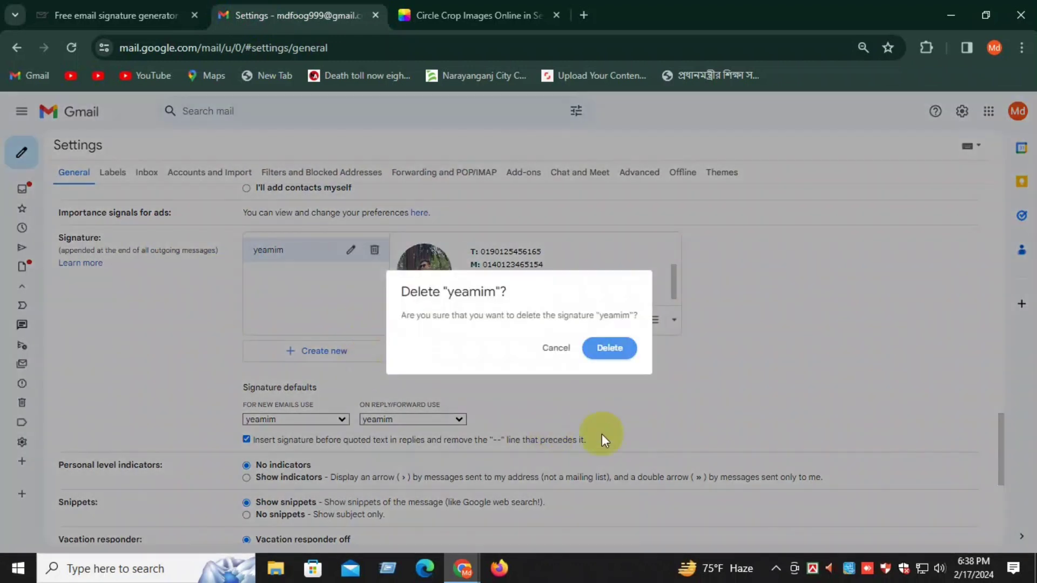
pyautogui.click(605, 349)
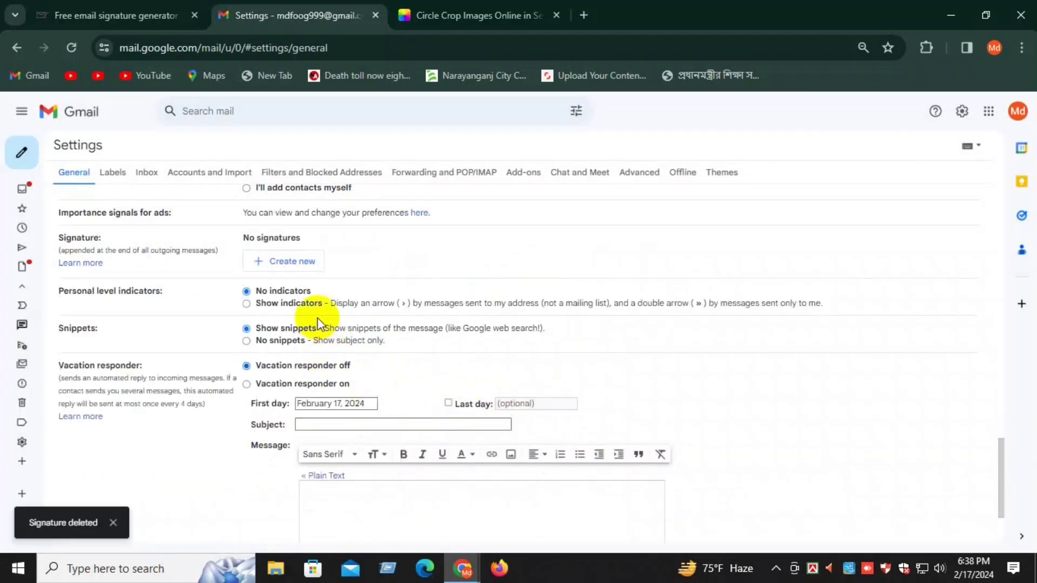
# Create a new Gmail signature with the same name as the deleted one and paste the copied signature into it
pyautogui.click(266, 260)
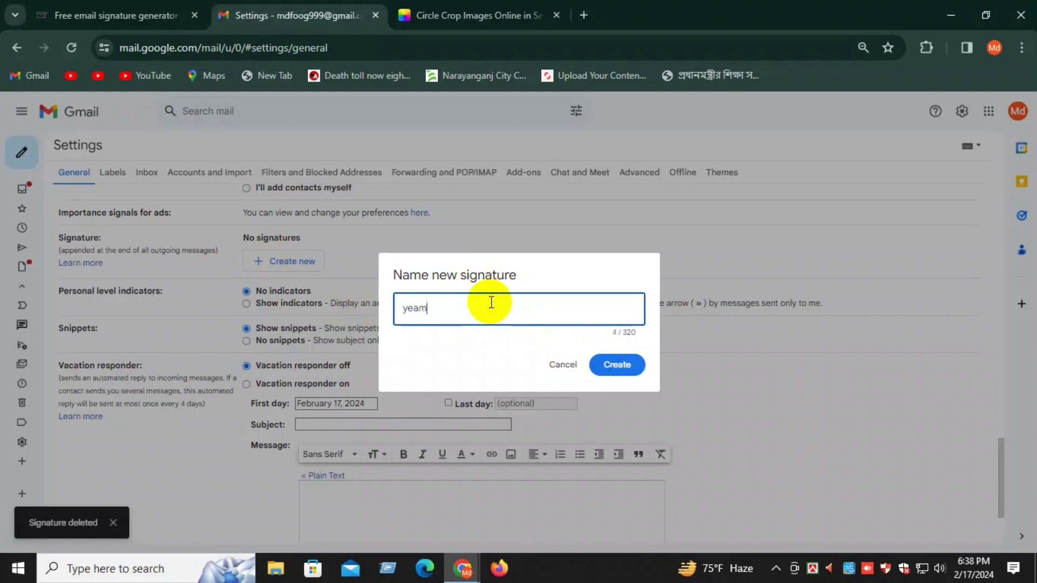
pyautogui.press('Return')
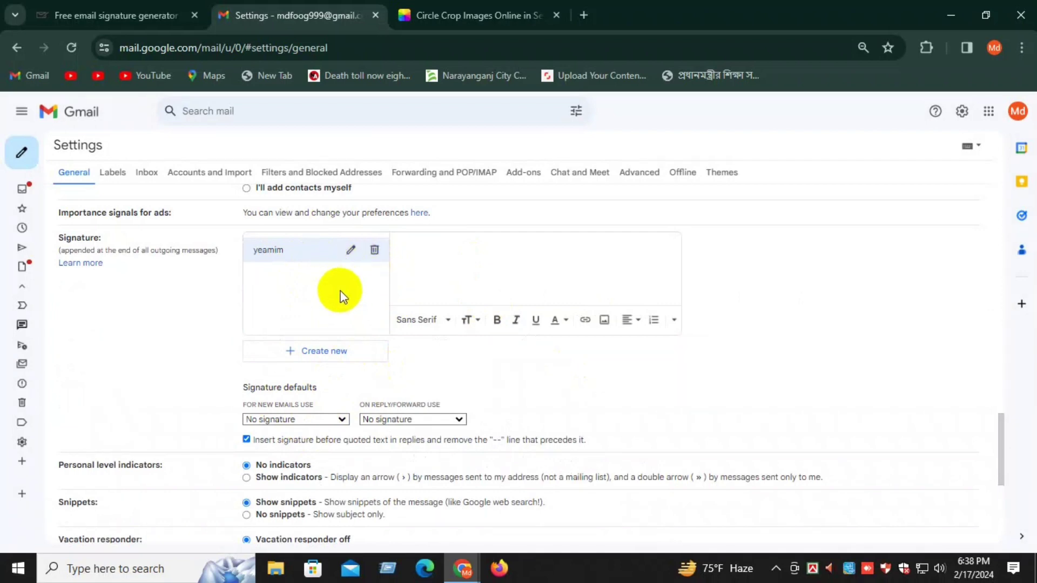
pyautogui.rightClick(437, 272)
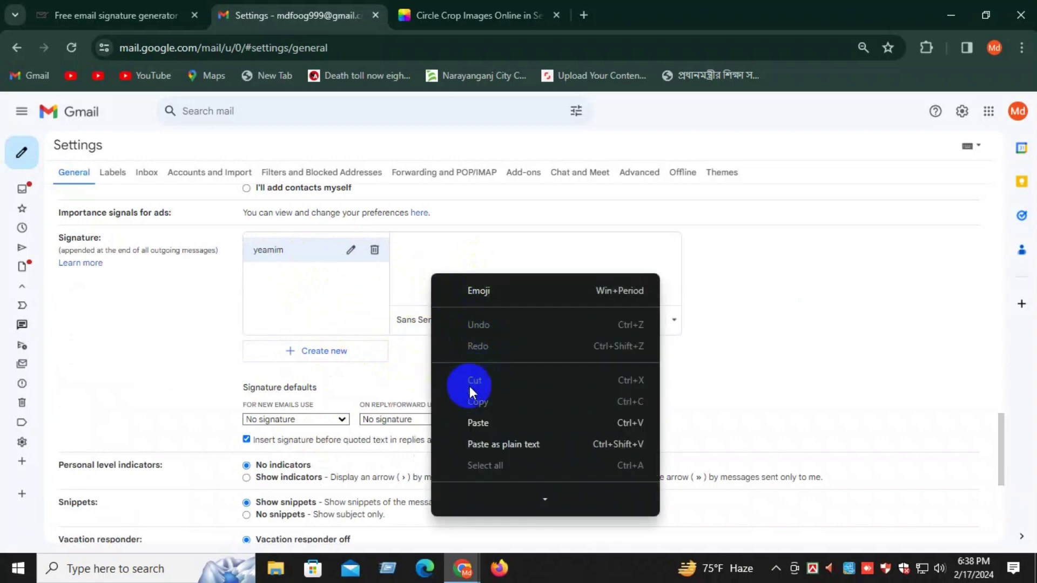
pyautogui.click(473, 423)
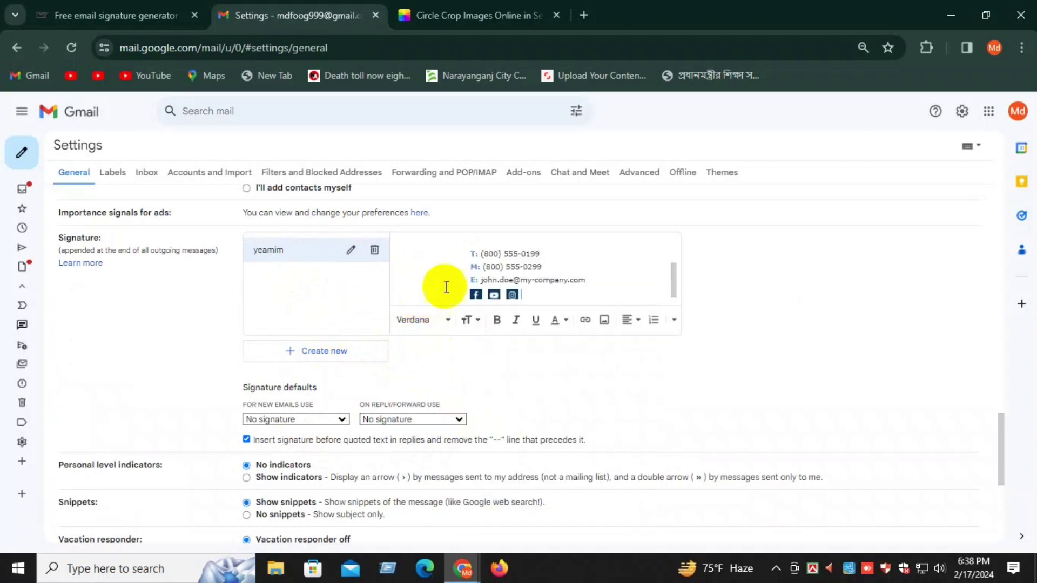
pyautogui.scroll(3, 492, 286)
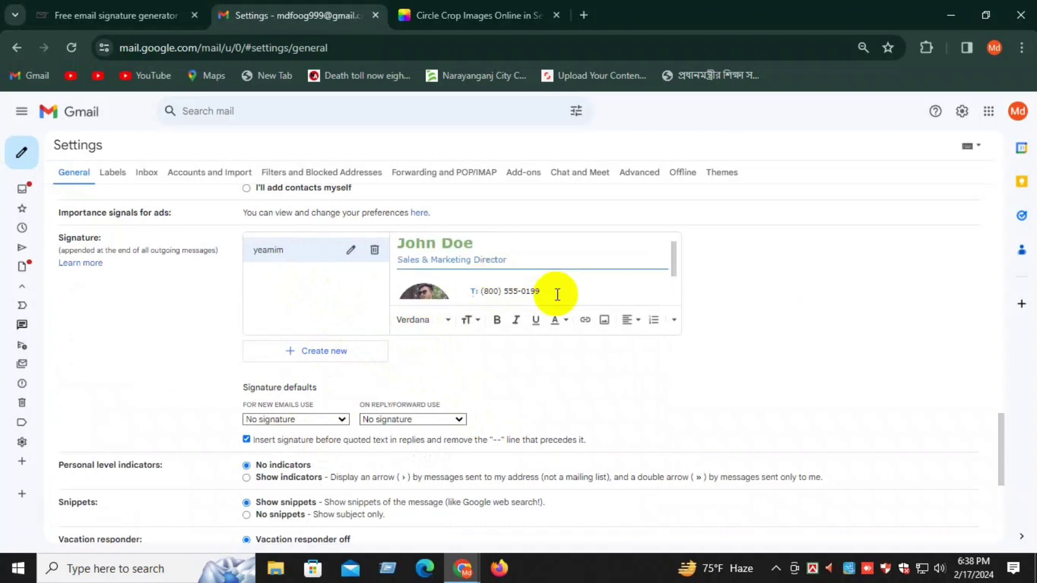
pyautogui.scroll(-3, 556, 292)
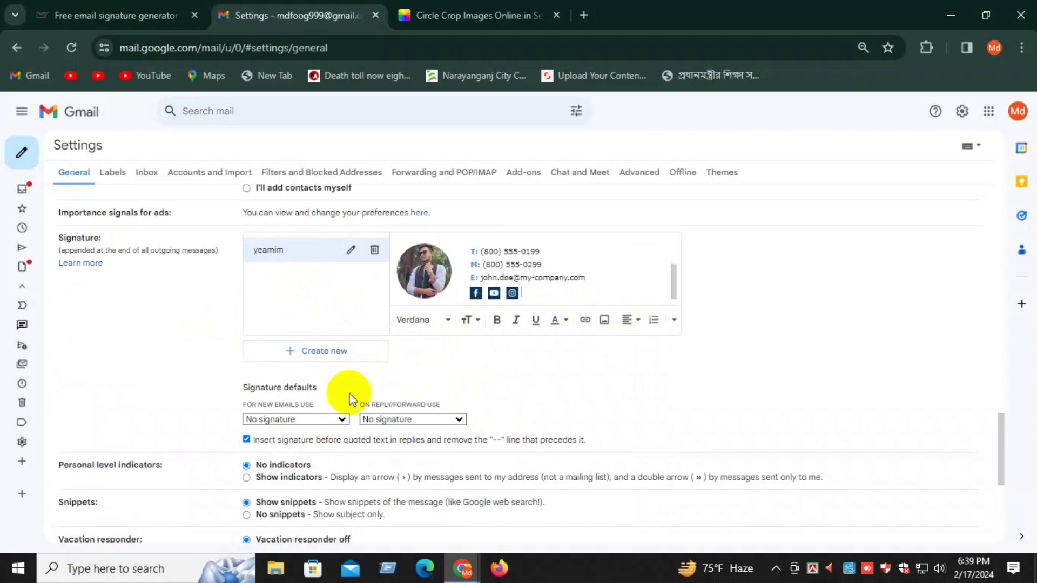
pyautogui.scroll(-3, 343, 410)
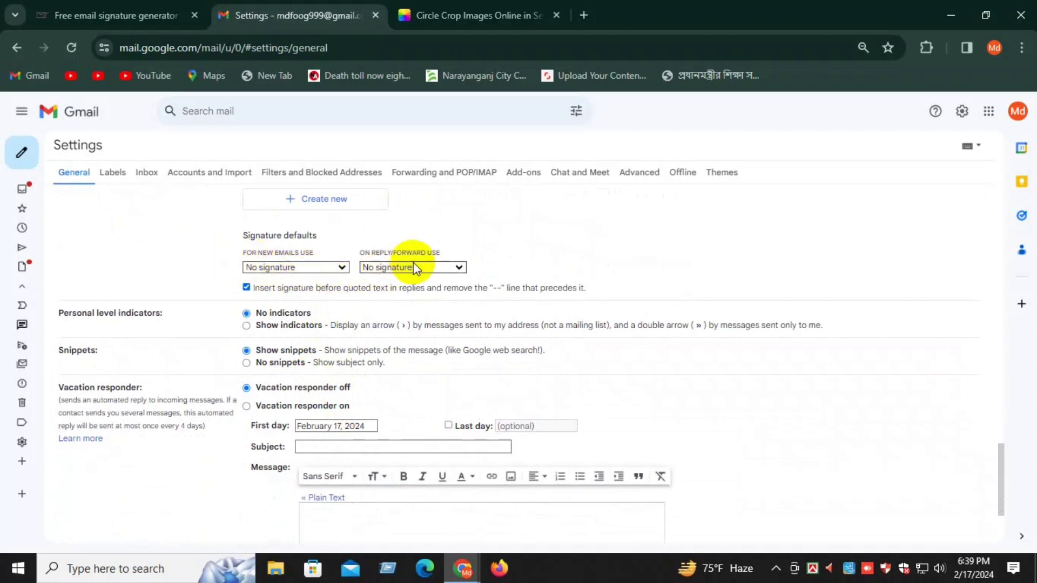
# Set the new signature as the default for new emails and for replies and forwards, keeping it inserted before quoted text
pyautogui.click(332, 268)
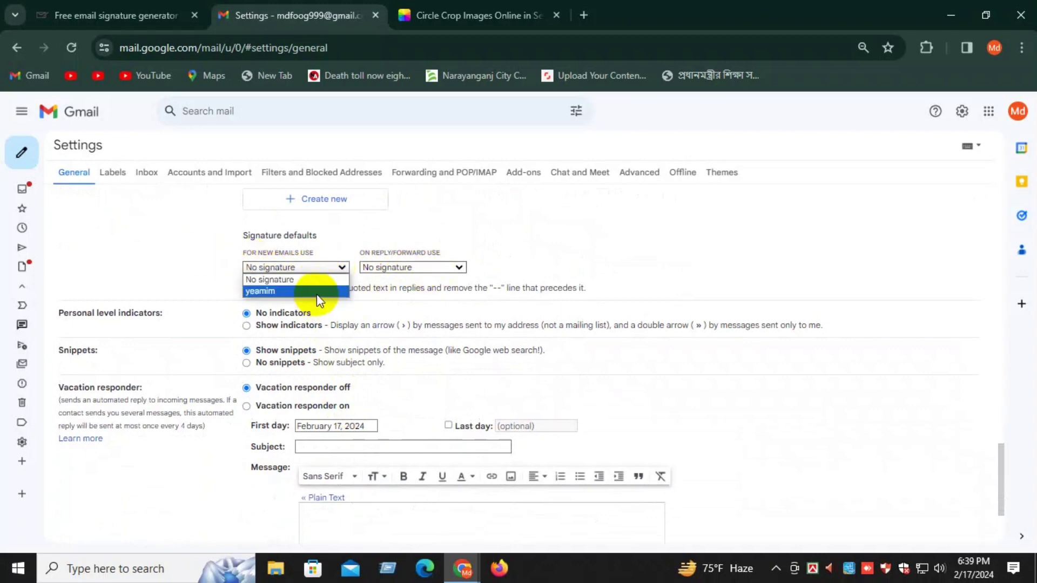
pyautogui.click(317, 292)
pyautogui.click(373, 267)
pyautogui.click(389, 291)
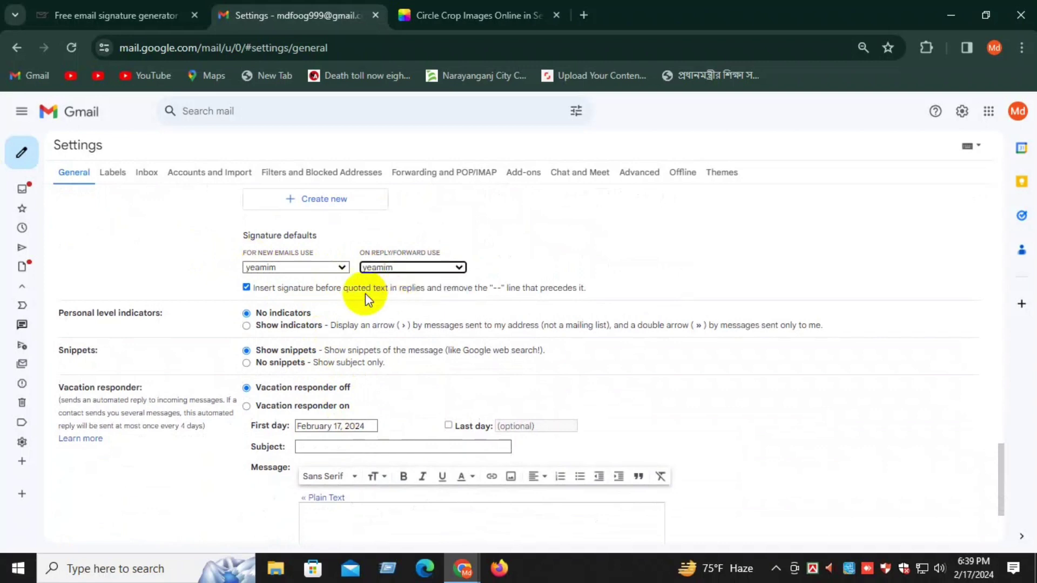
pyautogui.click(246, 287)
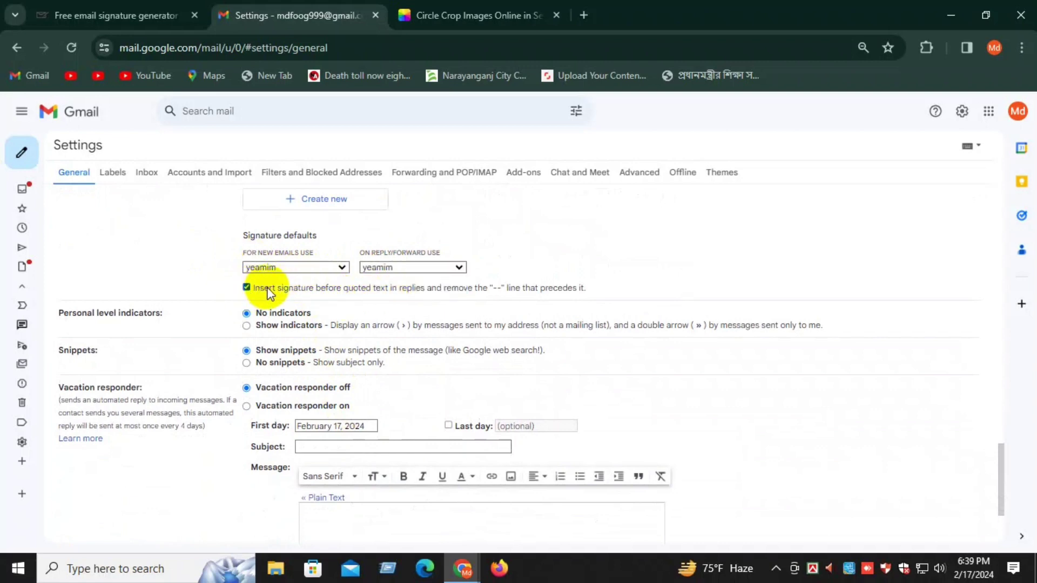
# Keep vacation responses restricted to people in Contacts and save the Gmail settings changes
pyautogui.scroll(-3, 268, 292)
pyautogui.click(299, 454)
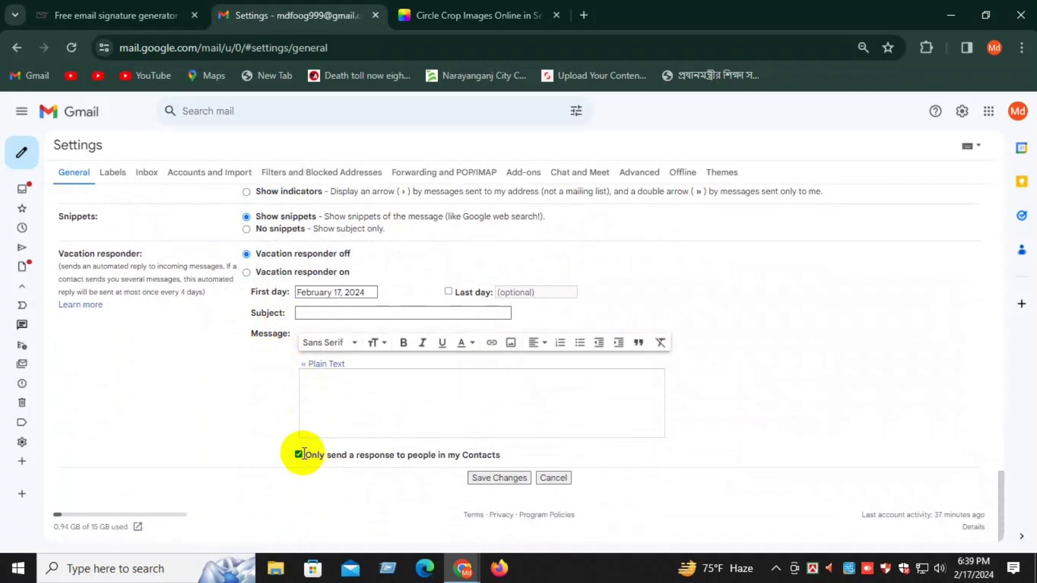
pyautogui.click(298, 456)
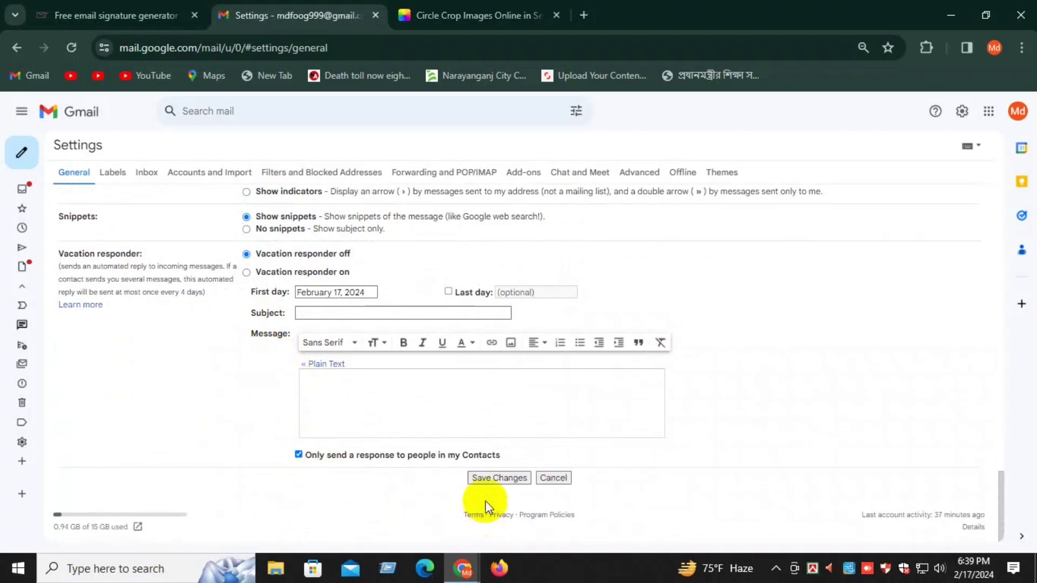
pyautogui.click(493, 479)
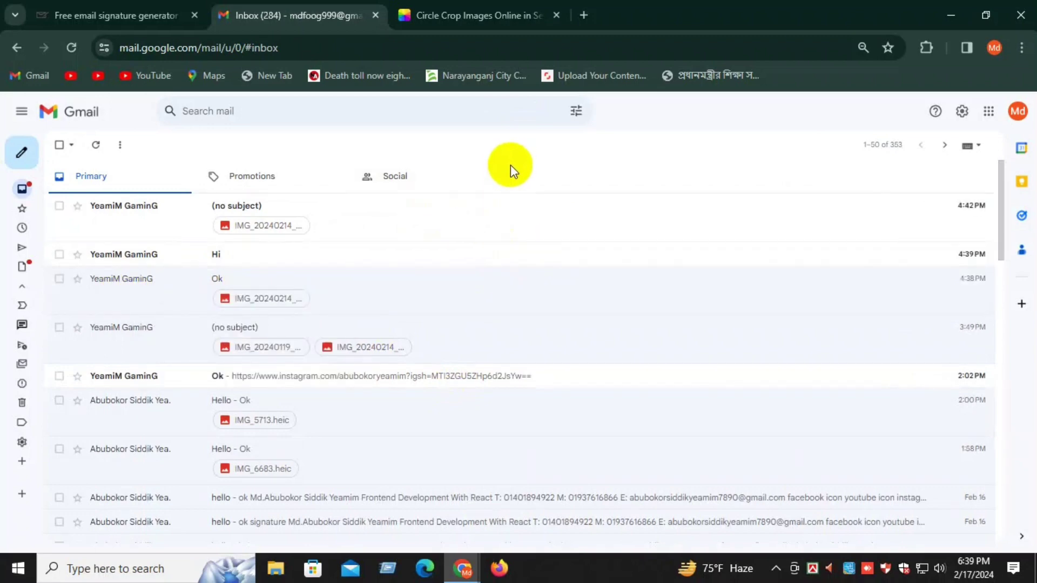
# Compose a new email to test the signature and leave only one message window open
pyautogui.click(21, 153)
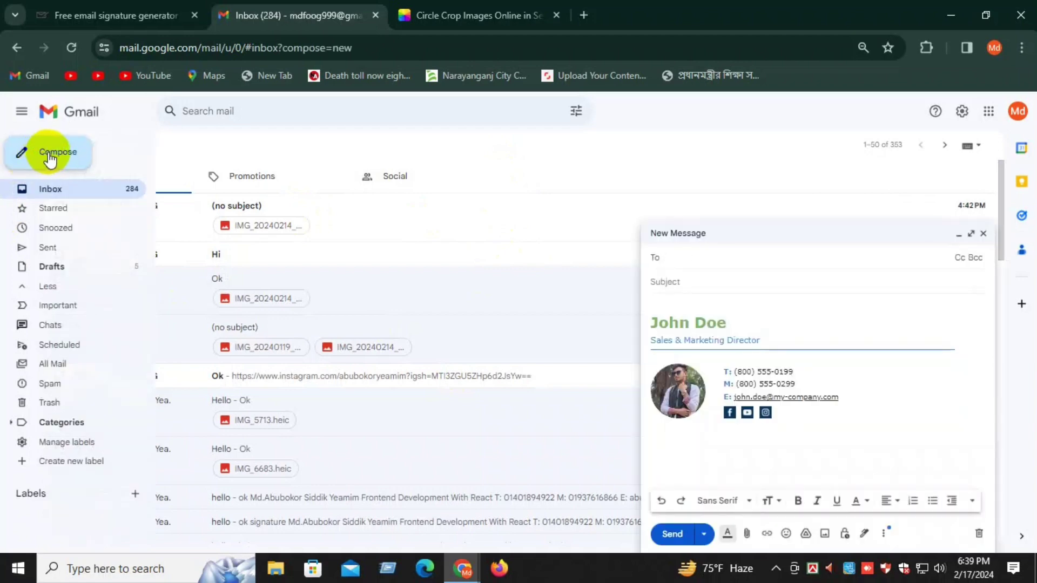
pyautogui.click(50, 158)
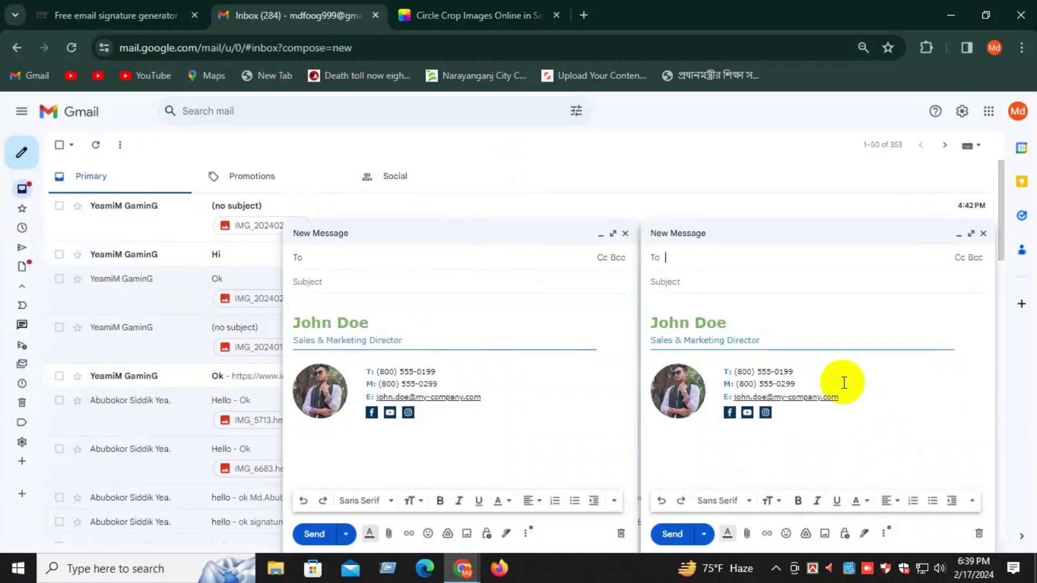
pyautogui.click(625, 237)
# Enter a line of filler text in the message body, with several blank lines between it and the signature
pyautogui.click(715, 305)
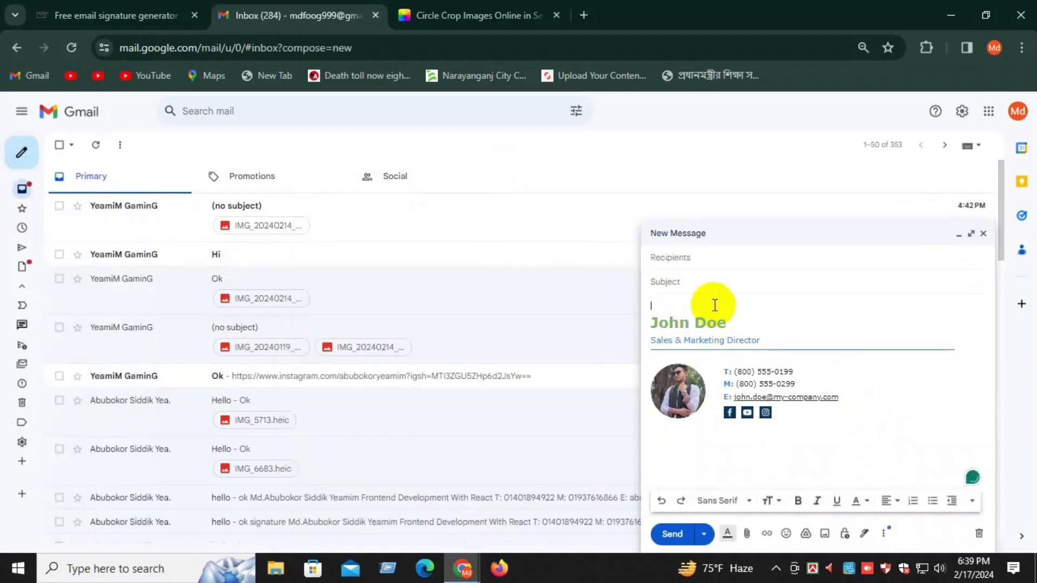
pyautogui.press('Return')
pyautogui.press('Return')
pyautogui.press('Return')
pyautogui.press('Return')
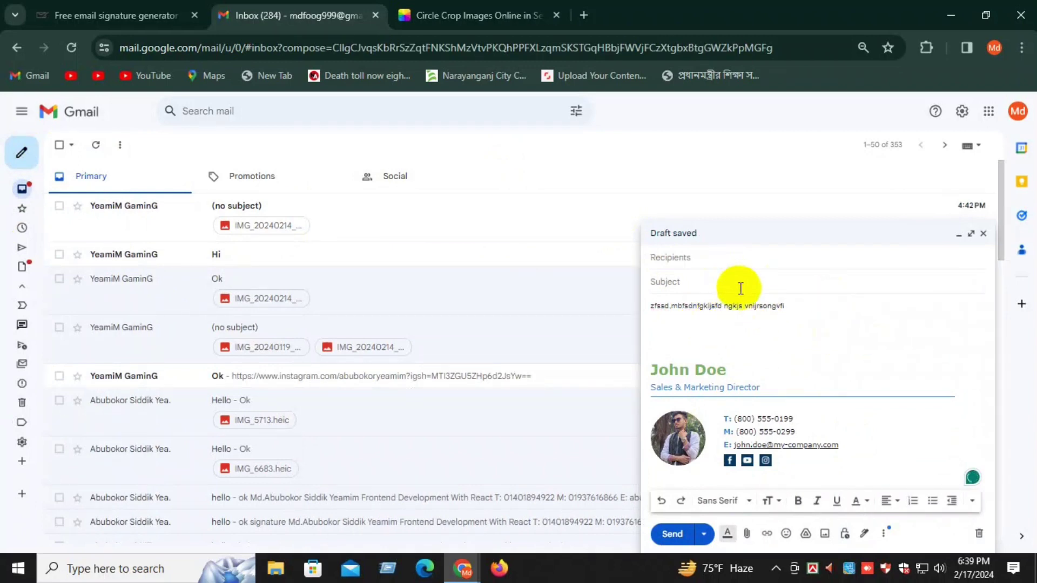
# Address the message to the suggested second Gmail account, give it the subject "hello" and send it
pyautogui.click(723, 259)
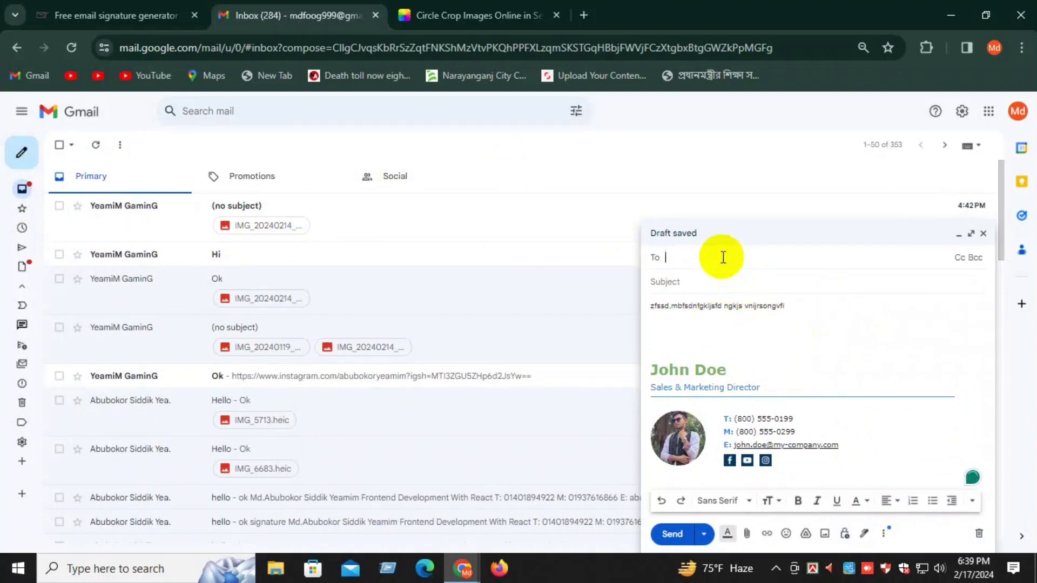
pyautogui.write('ab')
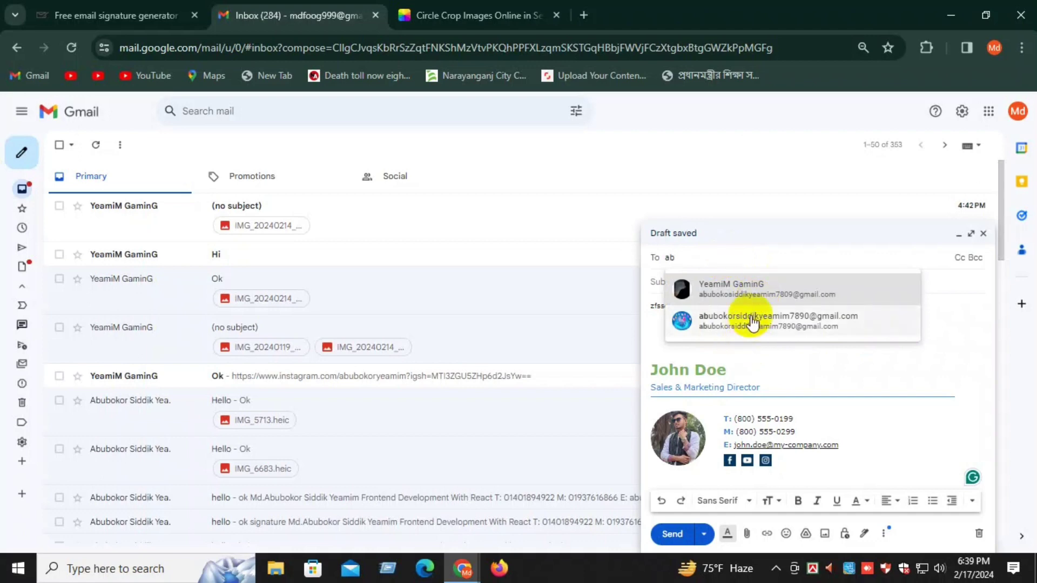
pyautogui.click(745, 318)
pyautogui.click(747, 298)
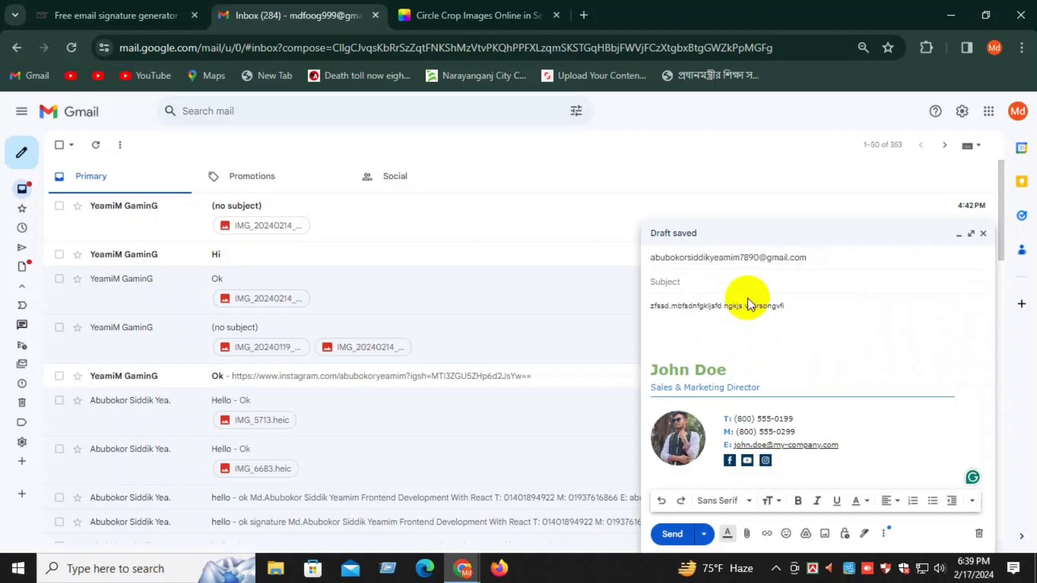
pyautogui.write('hello')
pyautogui.click(684, 534)
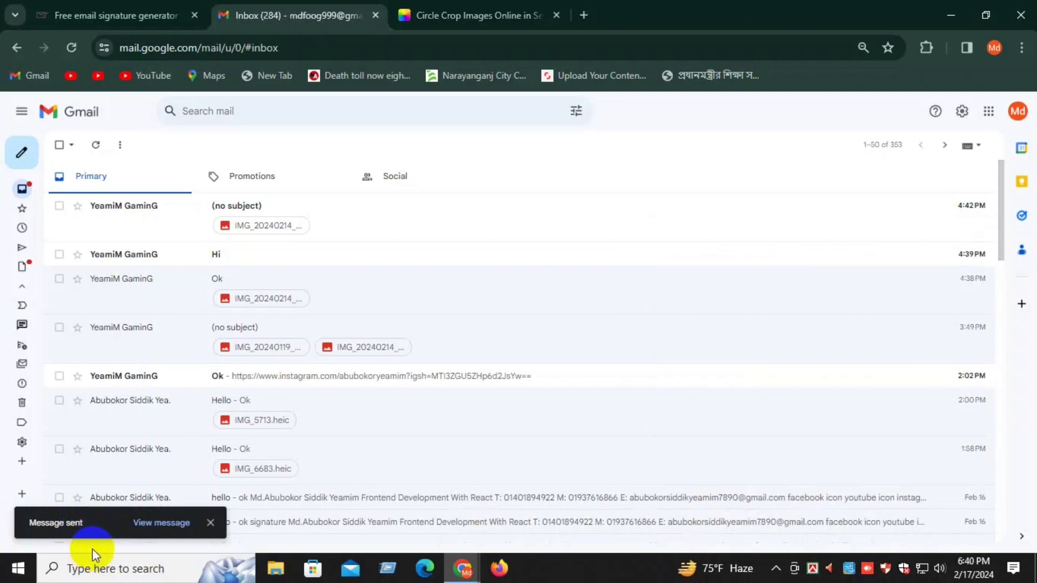
# Close both open Chrome windows
pyautogui.moveTo(462, 569)
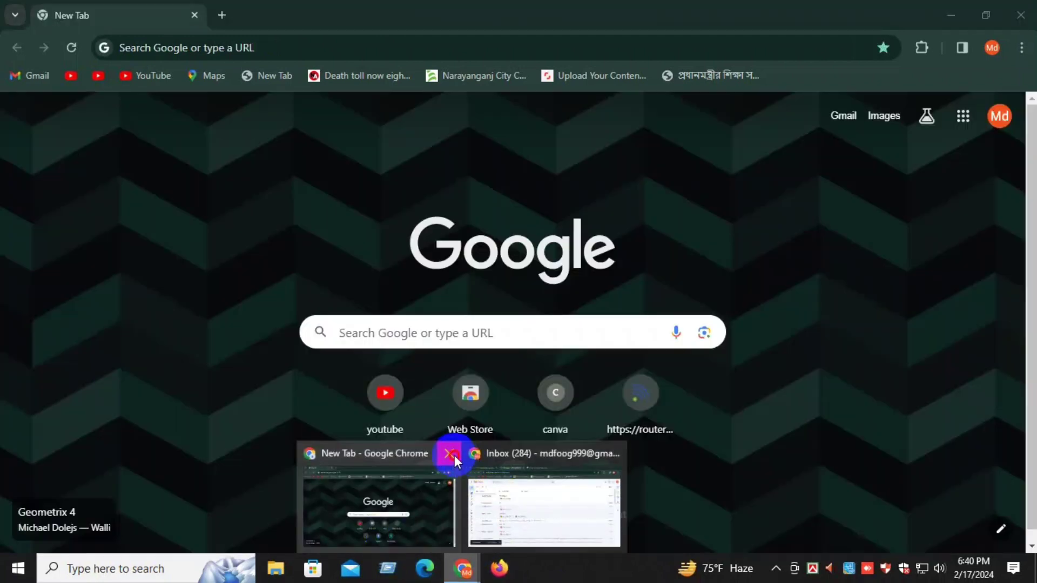
pyautogui.click(449, 453)
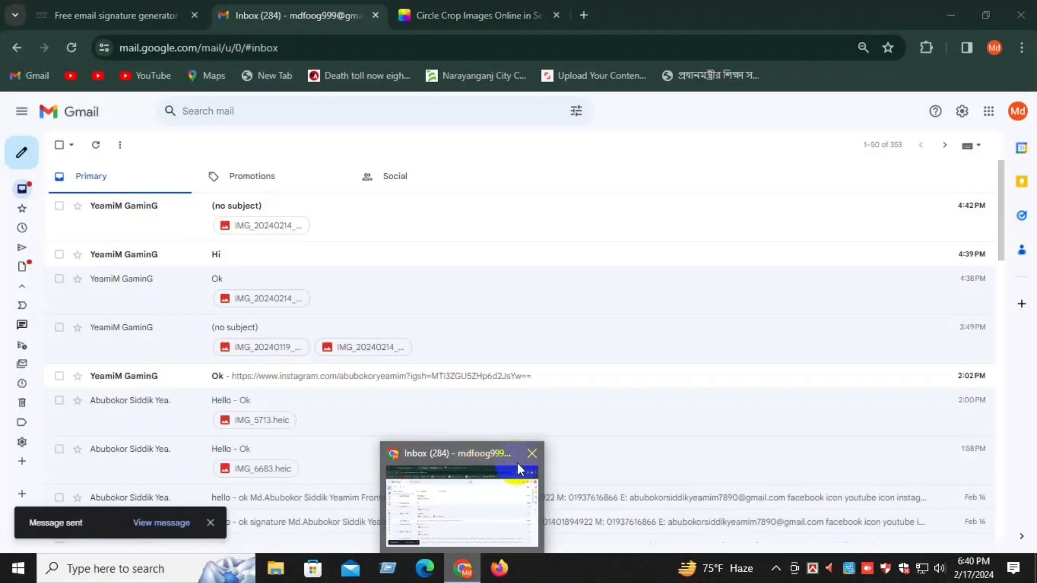
pyautogui.click(532, 454)
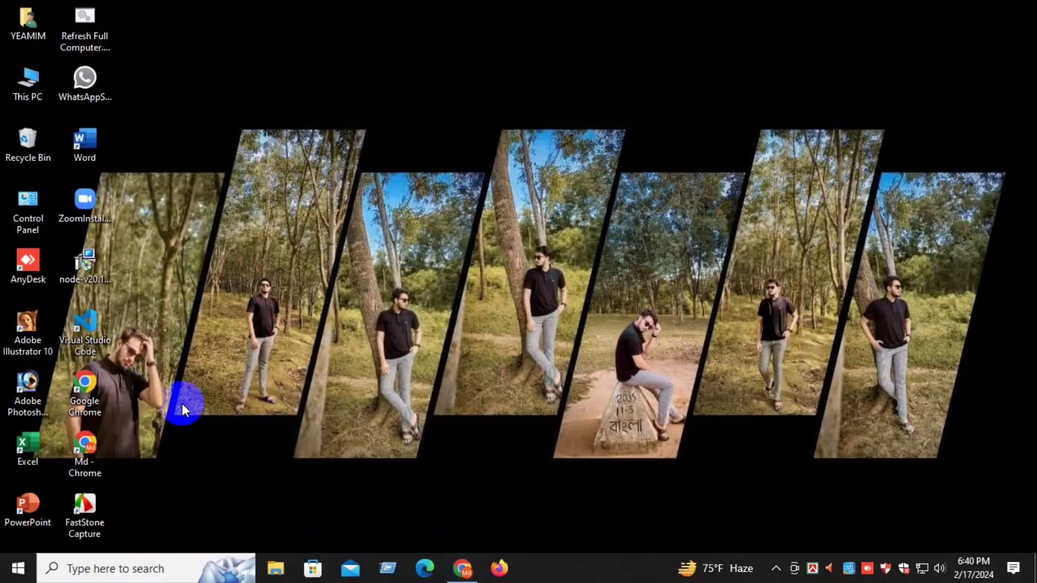
# Launch Google Chrome from the desktop with the recipient account's profile
pyautogui.click(88, 402)
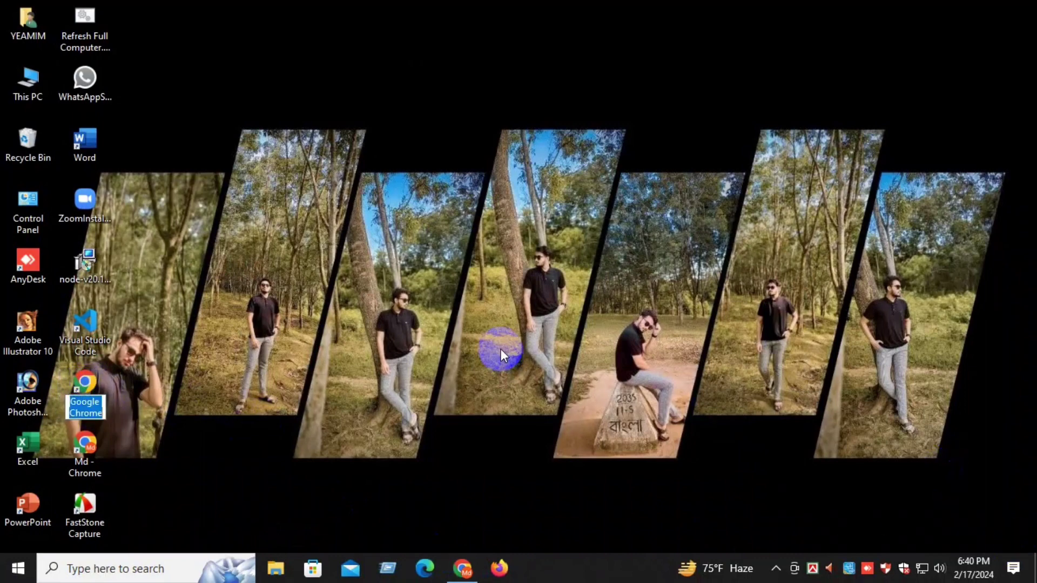
pyautogui.click(172, 403)
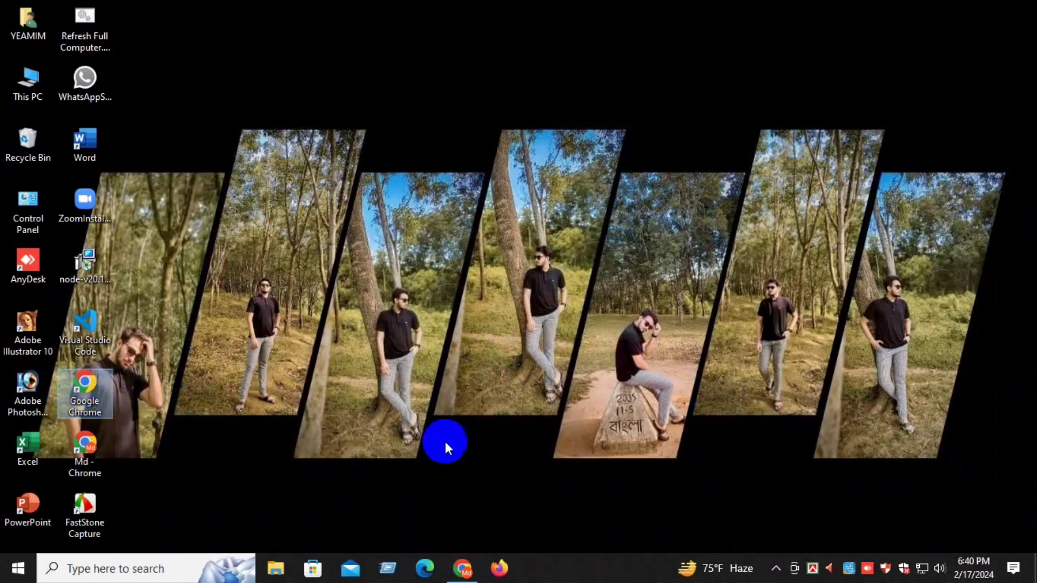
pyautogui.doubleClick(87, 385)
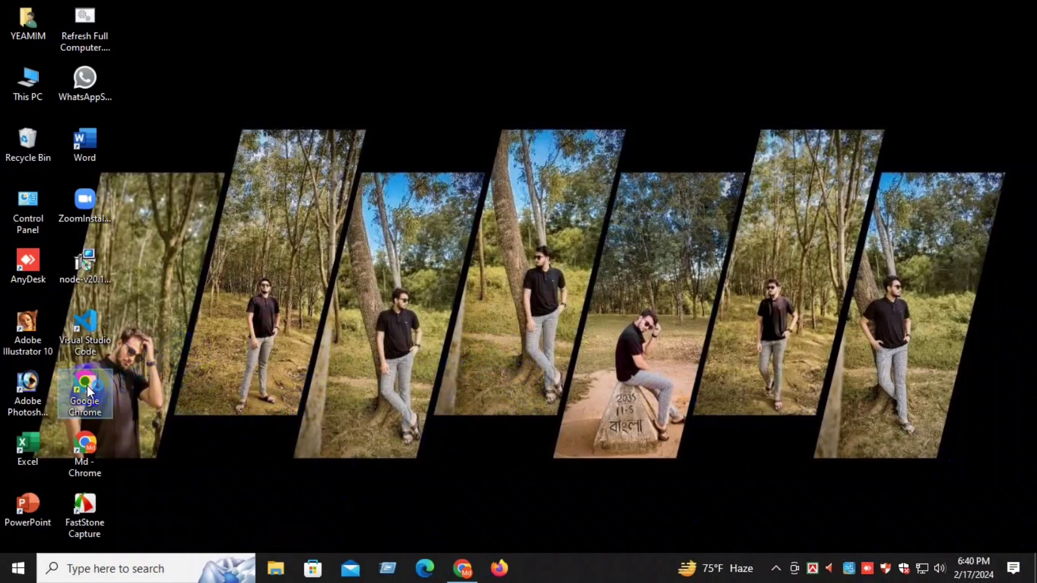
pyautogui.click(401, 368)
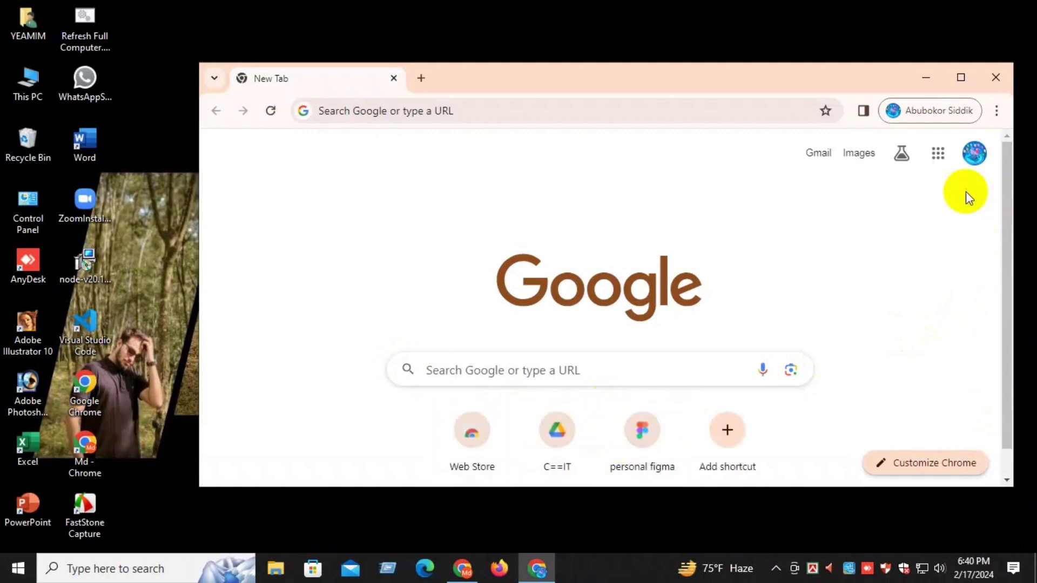
# Open Gmail in the recipient account and examine the signature in the newly received "hello" message
pyautogui.click(938, 155)
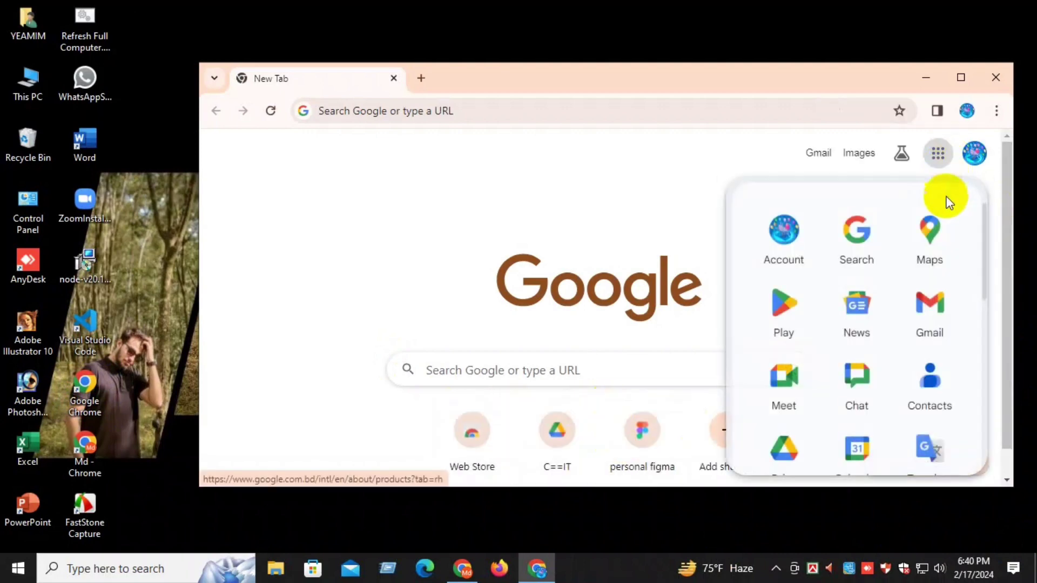
pyautogui.click(930, 333)
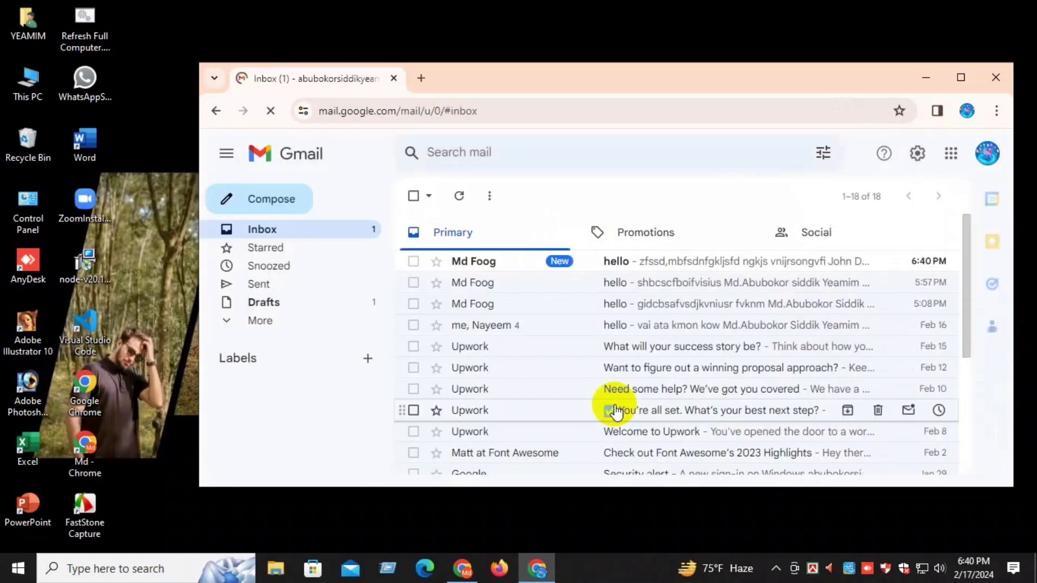
pyautogui.click(482, 265)
pyautogui.scroll(-3, 573, 326)
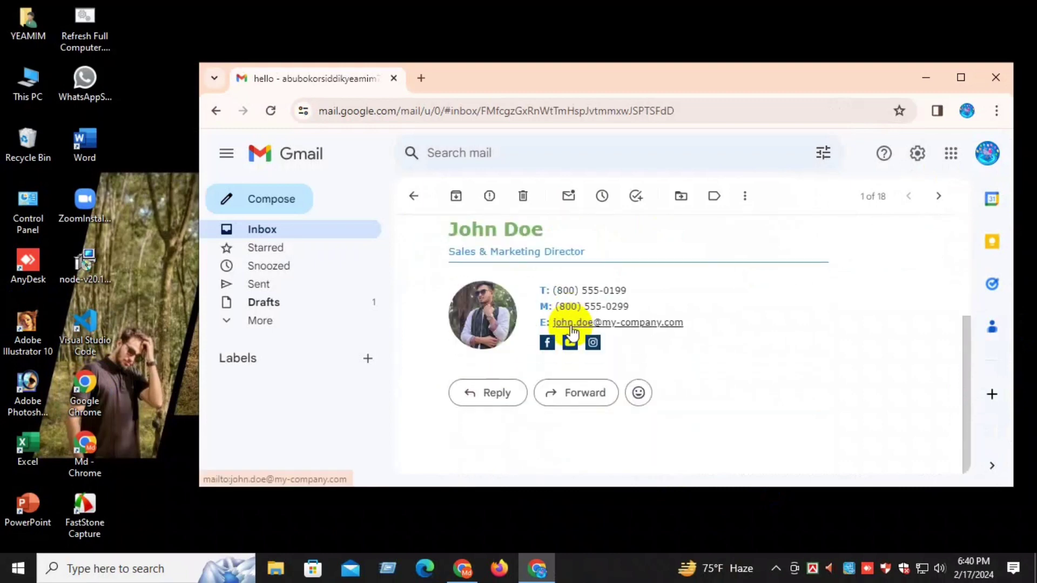
pyautogui.scroll(3, 572, 330)
pyautogui.scroll(-2, 573, 329)
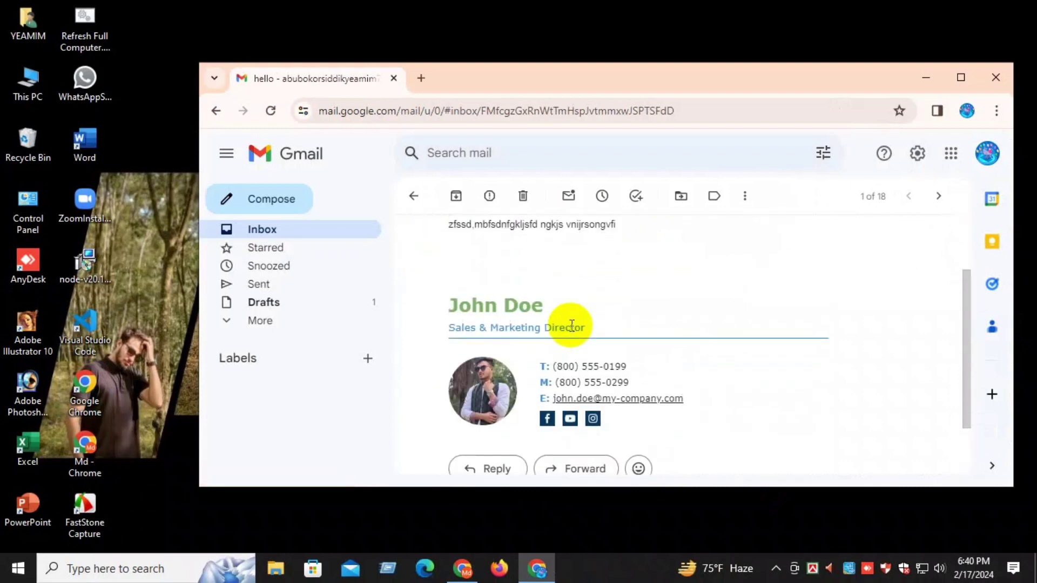
pyautogui.scroll(2, 596, 346)
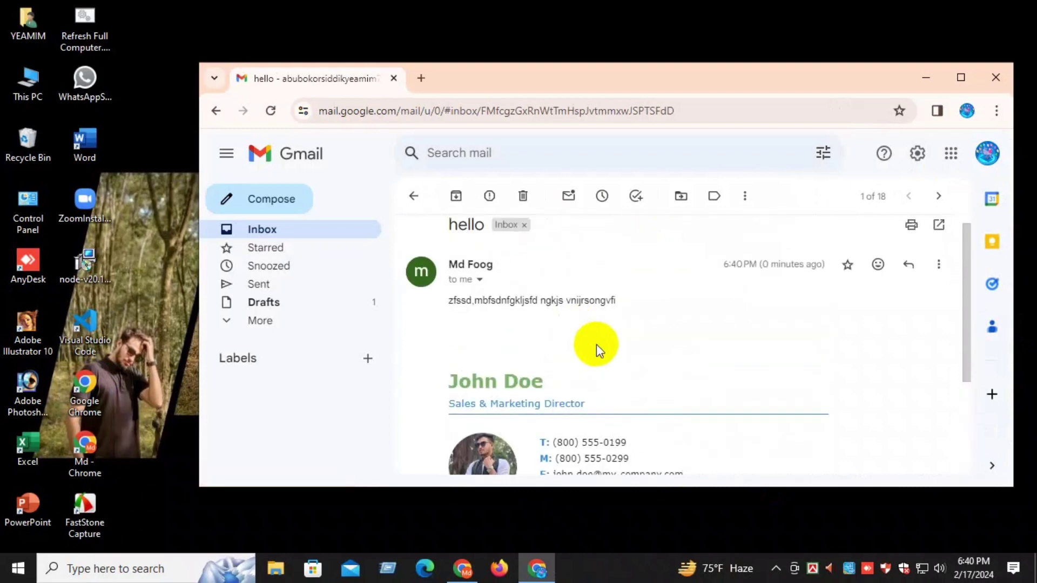
pyautogui.scroll(-4, 597, 347)
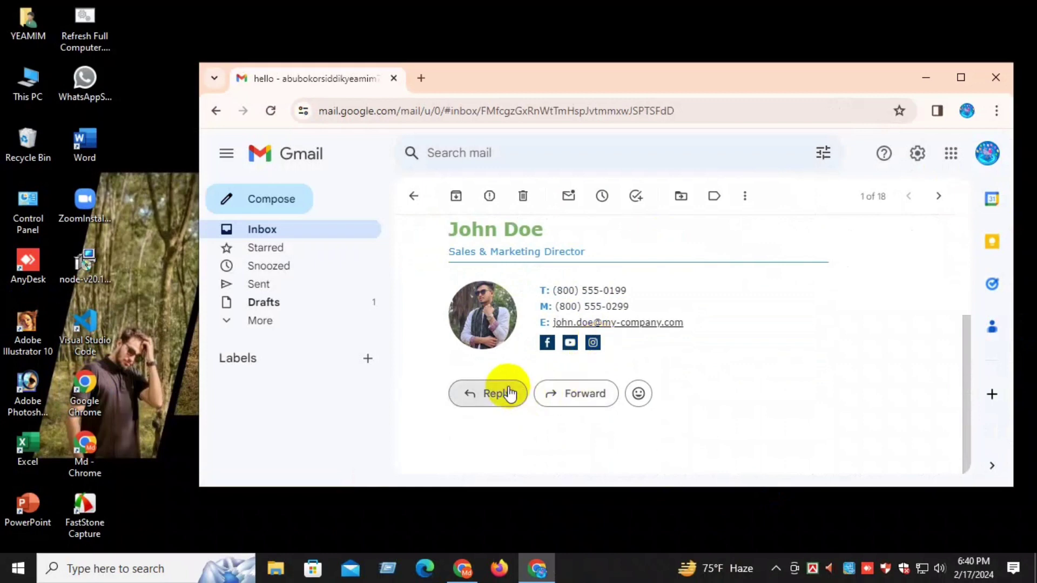
# Open a reply to the "hello" message and compare the reply's signature photo with the one in the received signature
pyautogui.click(510, 394)
pyautogui.scroll(-2, 778, 346)
pyautogui.scroll(2, 745, 352)
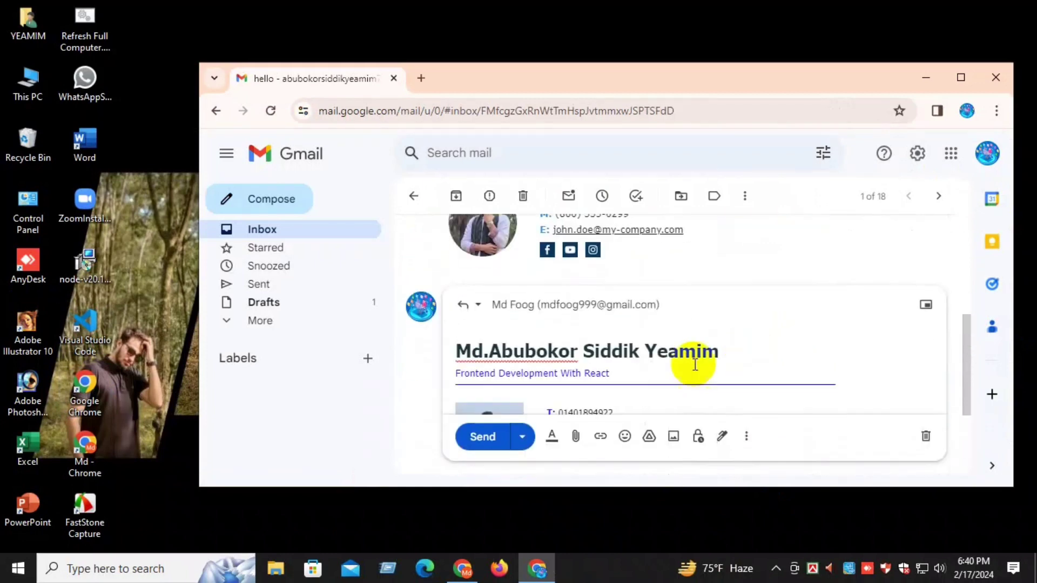
pyautogui.scroll(-3, 543, 359)
pyautogui.scroll(1, 549, 362)
pyautogui.scroll(-1, 549, 359)
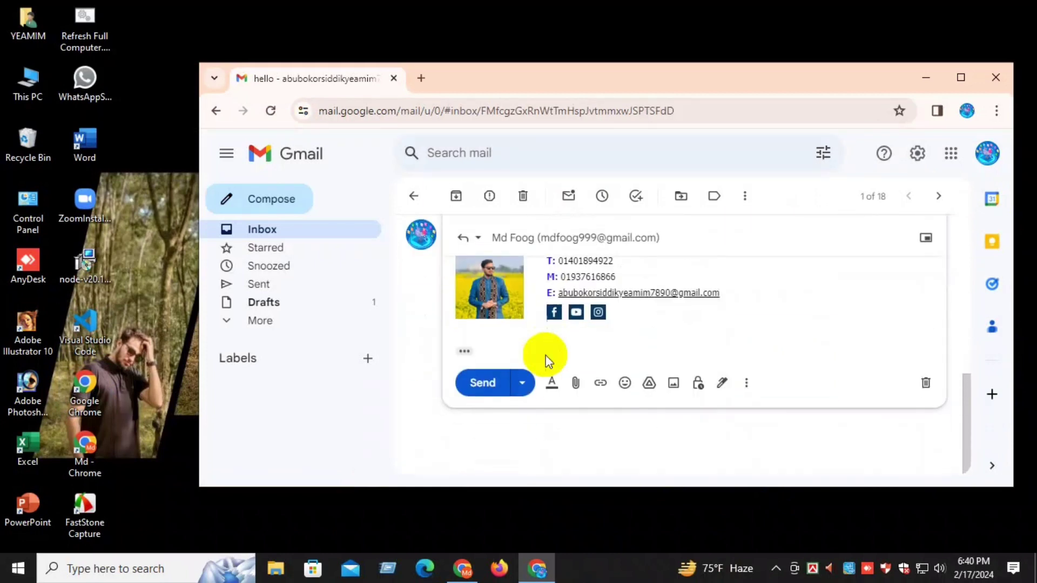
pyautogui.scroll(2, 577, 372)
pyautogui.scroll(-1, 583, 368)
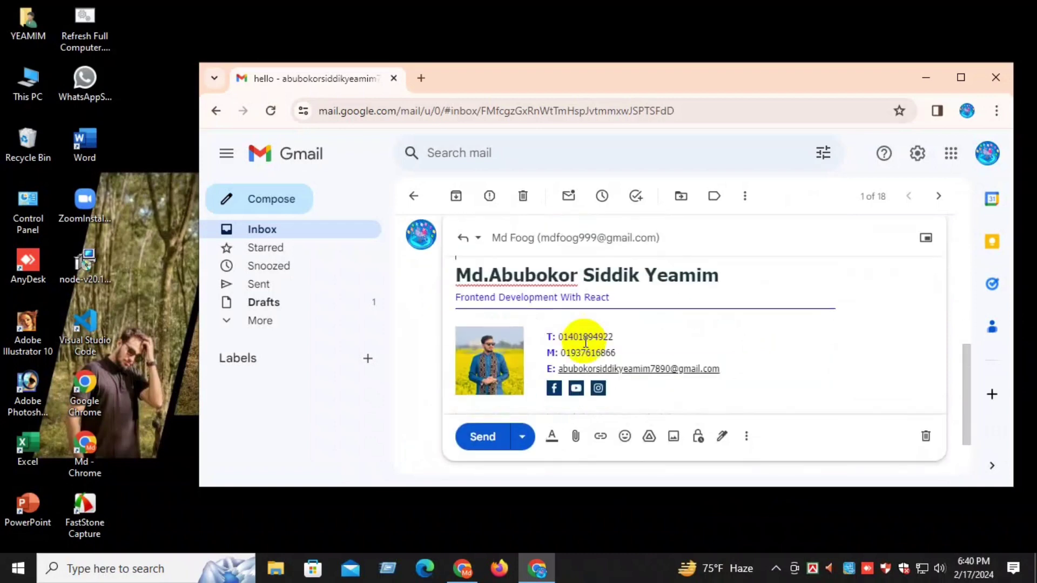
pyautogui.scroll(3, 586, 342)
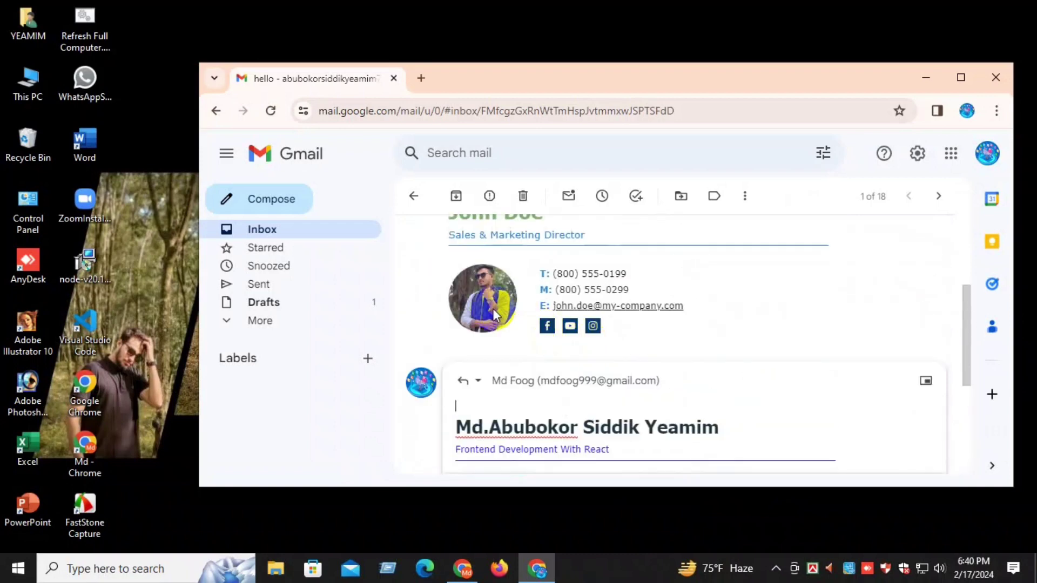
pyautogui.scroll(-3, 493, 309)
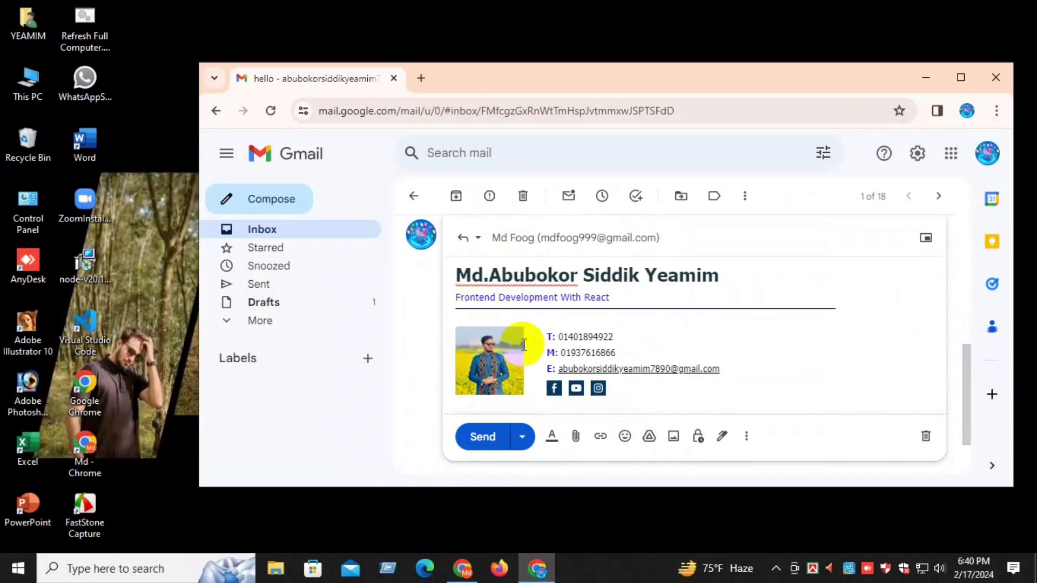
pyautogui.scroll(3, 513, 349)
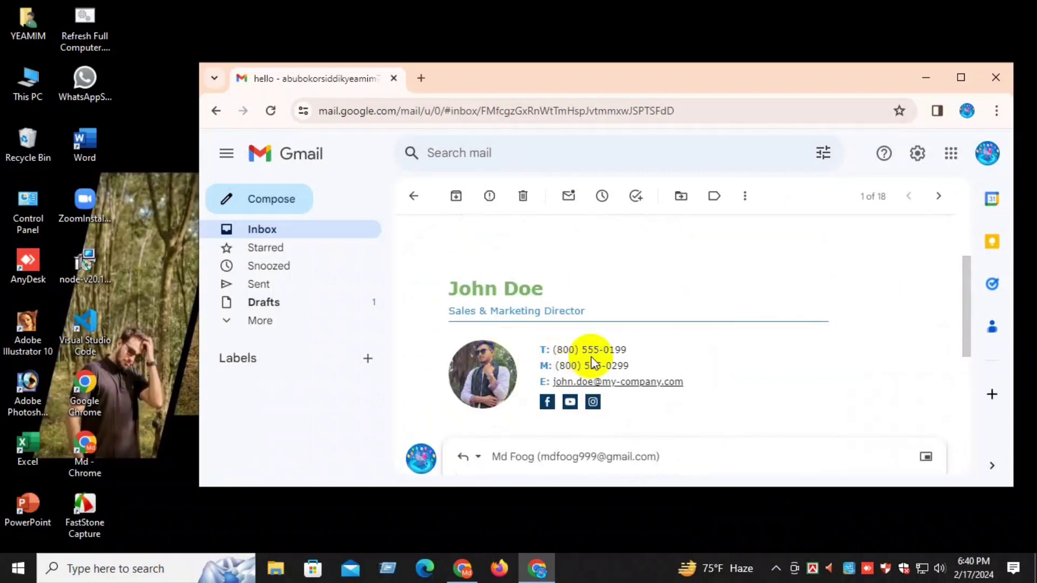
pyautogui.scroll(-4, 593, 362)
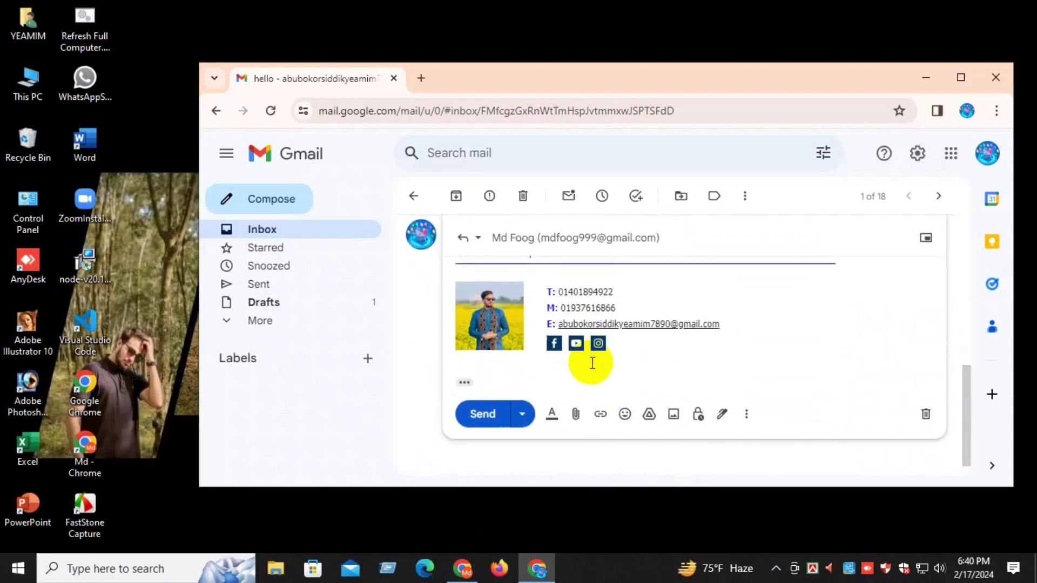
pyautogui.scroll(2, 593, 363)
pyautogui.scroll(3, 695, 273)
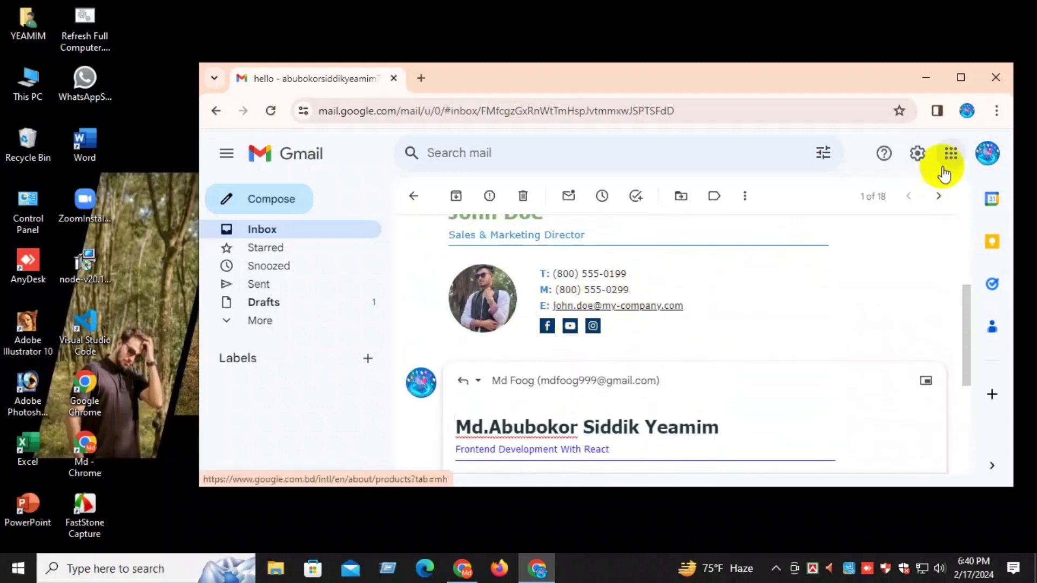
# Maximize the browser window and review the received message and the reply signature at full size
pyautogui.click(976, 83)
pyautogui.scroll(-2, 574, 277)
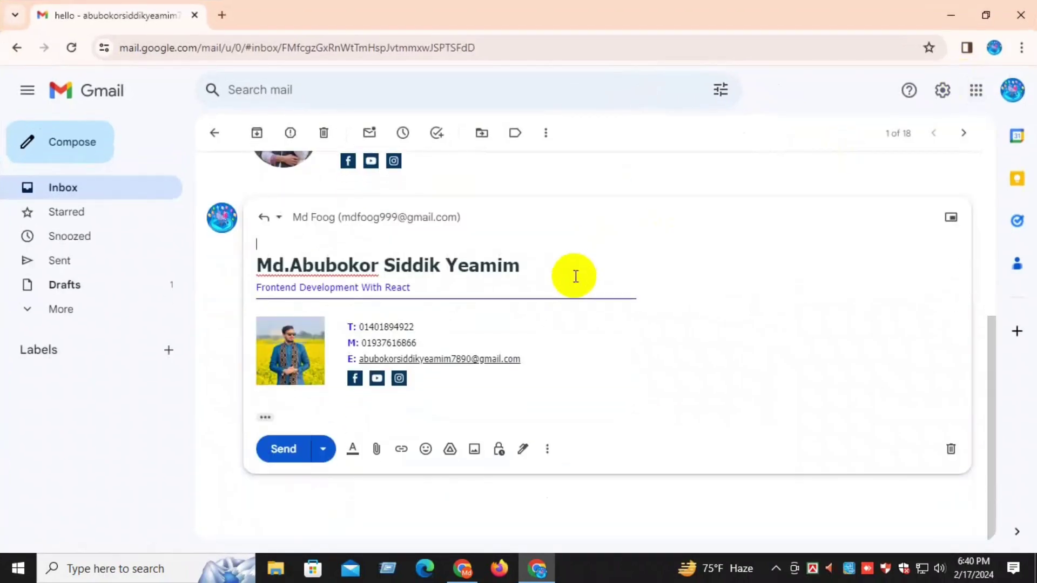
pyautogui.scroll(4, 575, 276)
pyautogui.scroll(1, 615, 307)
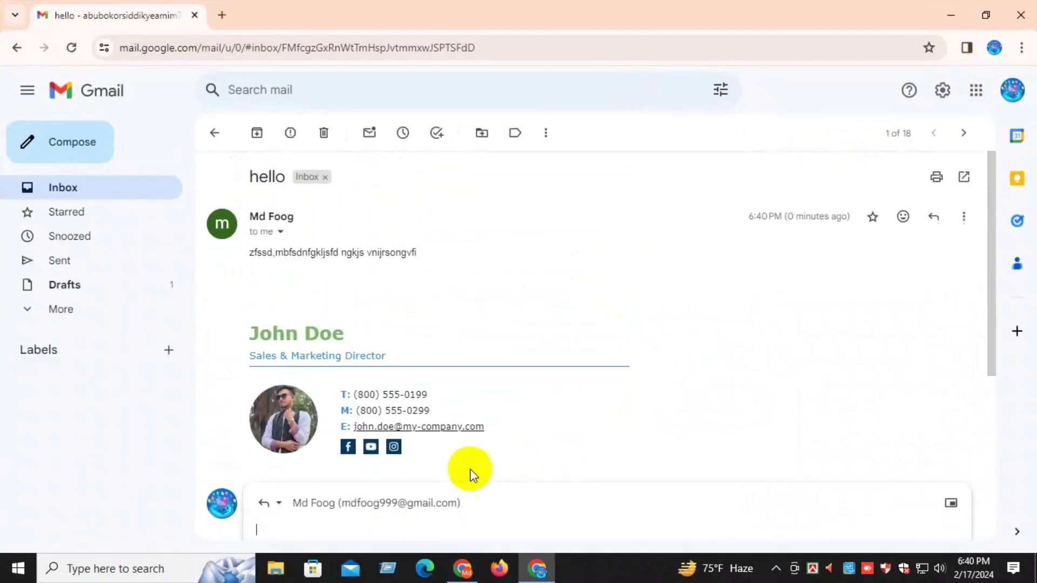
pyautogui.scroll(-1, 653, 356)
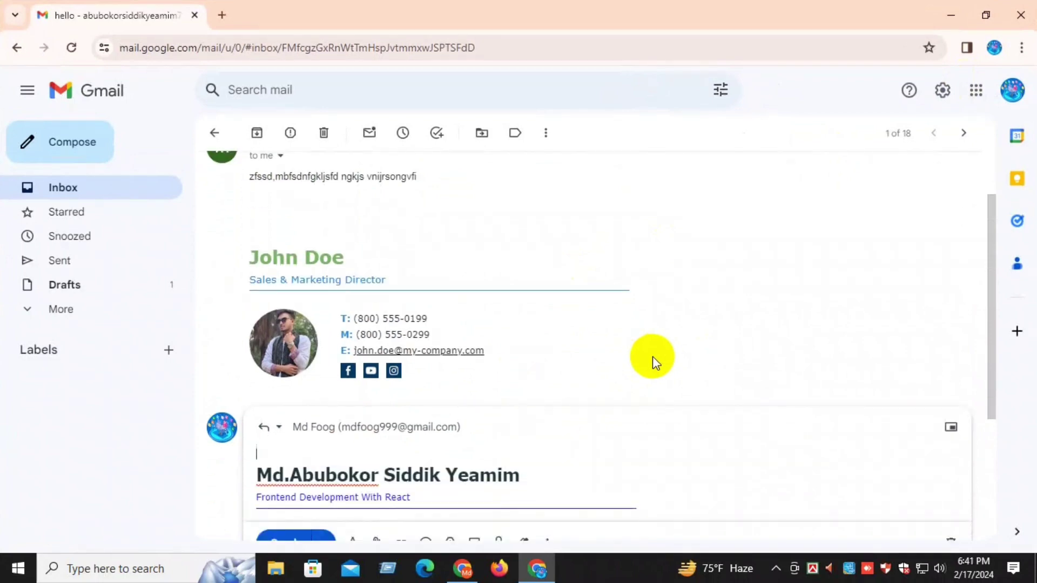
pyautogui.scroll(-3, 653, 357)
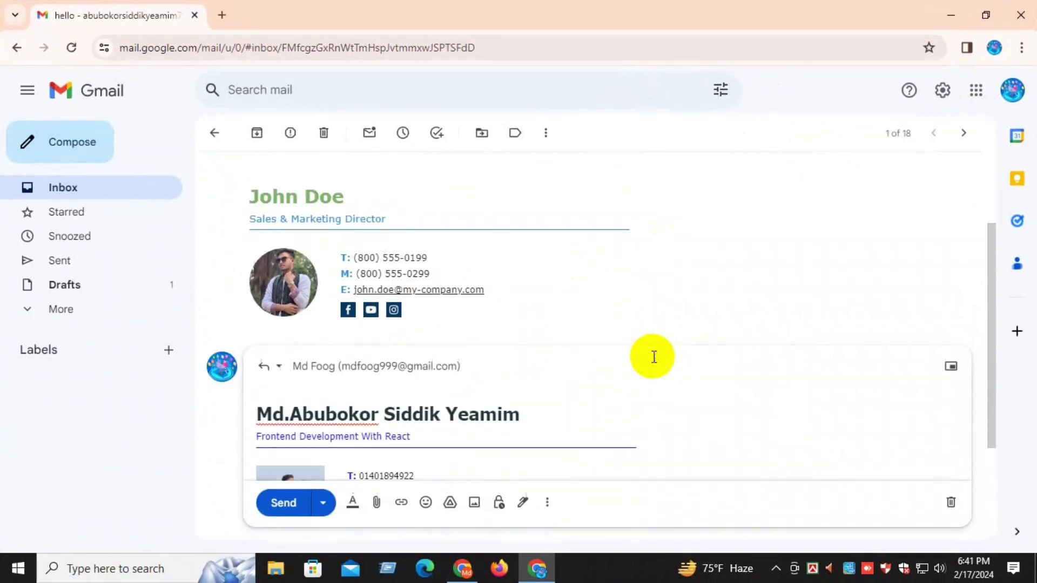